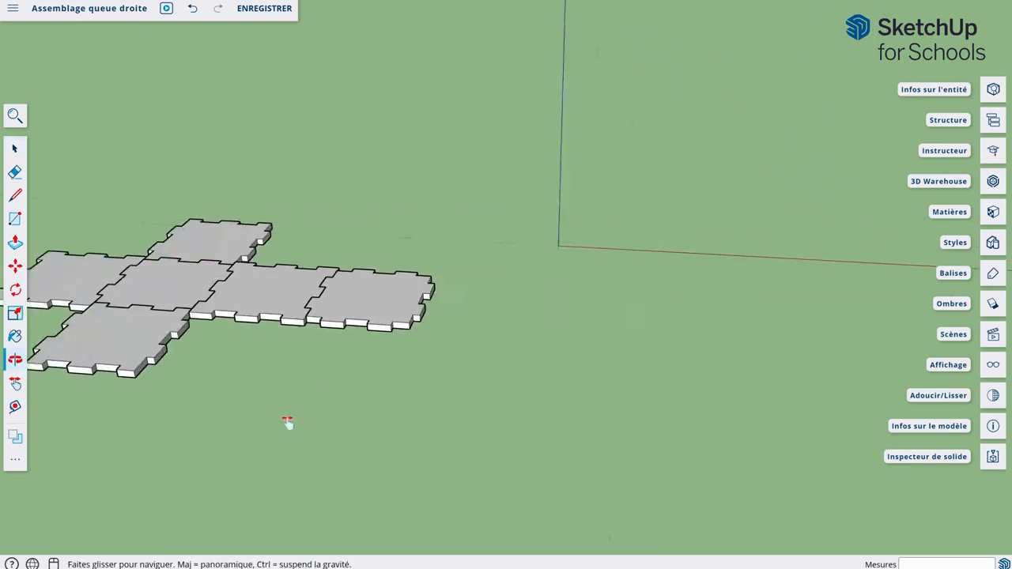
- Move the end panel away from the cross-shaped layout and place its notch corner at the origin
left_click(398, 300)
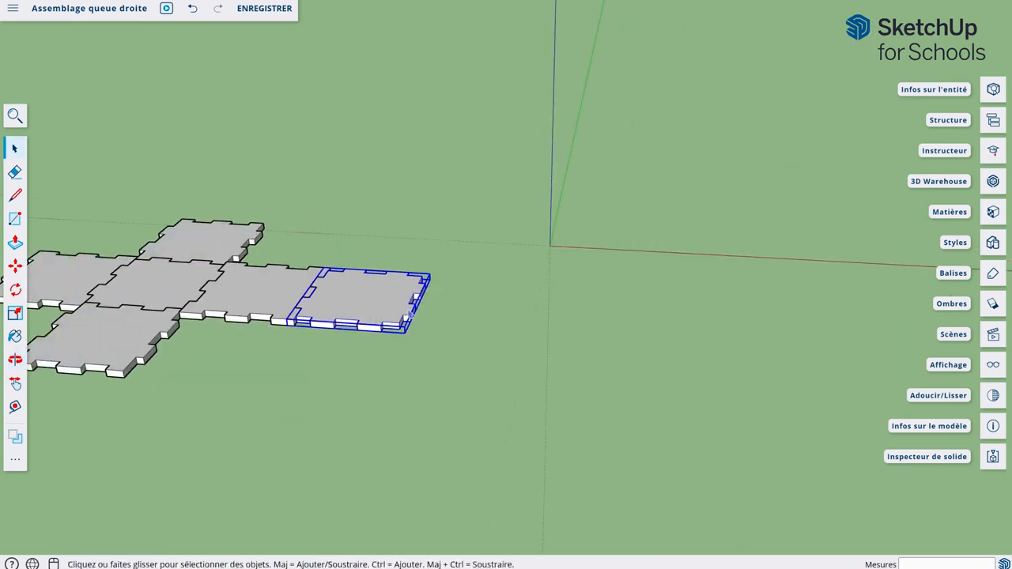
key("m")
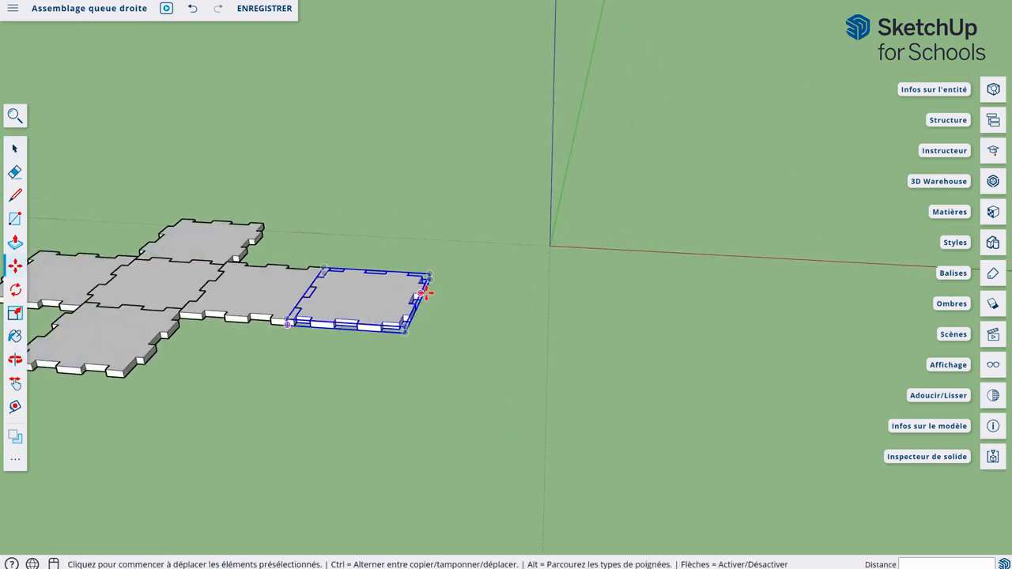
left_click(426, 293)
left_click(490, 246)
middle_click_drag(491, 246, 463, 284)
scroll(567, 231, "up", 5)
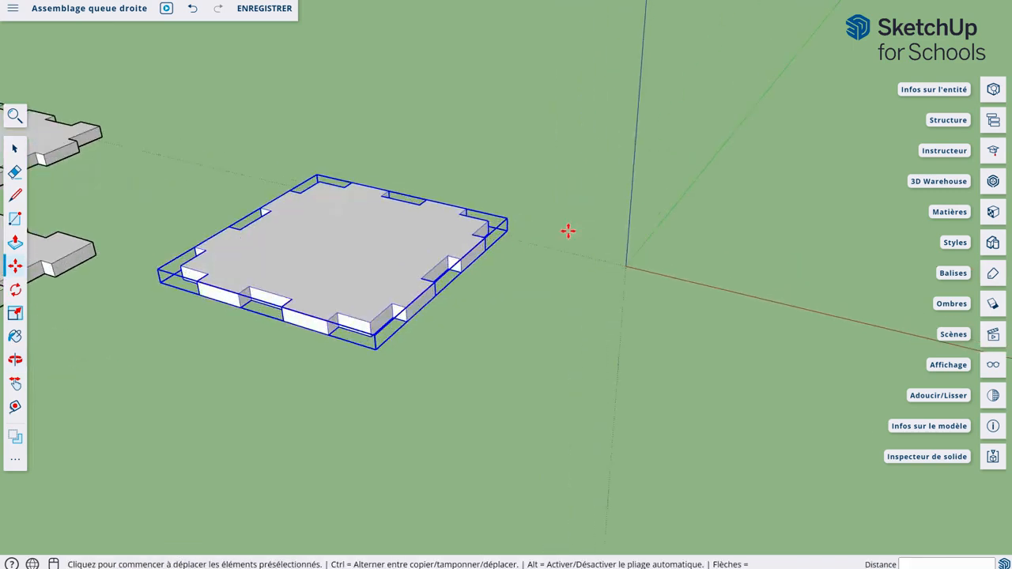
left_click(484, 250)
left_click(629, 268)
mouse_move(727, 280)
middle_mouse_down()
mouse_move(375, 321)
mouse_move(506, 355)
mouse_move(506, 298)
mouse_move(350, 368)
mouse_move(730, 384)
mouse_move(255, 289)
mouse_move(267, 291)
middle_mouse_up()
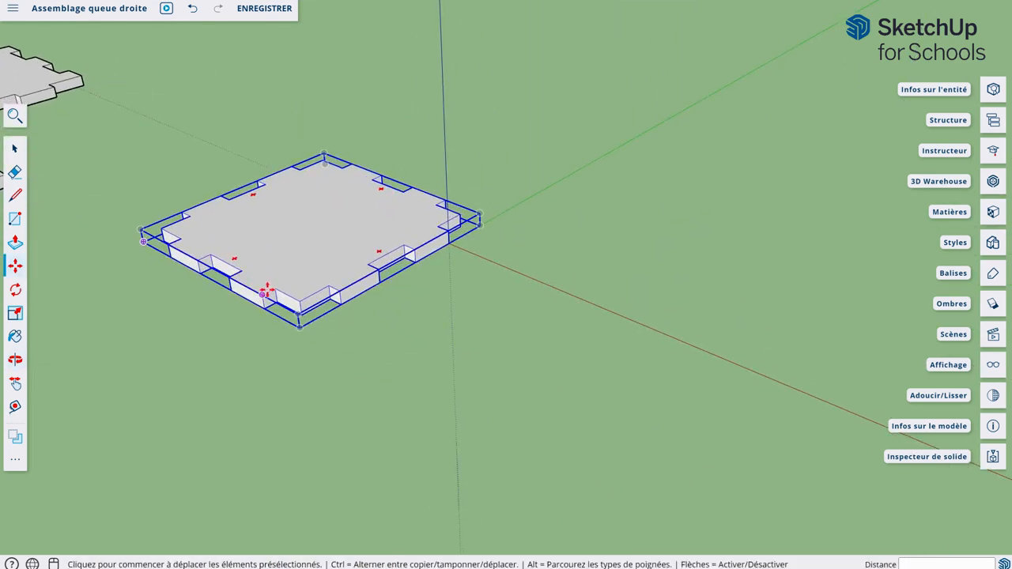
- Rotate the separated panel upright by 90° about the green axis, pivoting on its corner at the origin
middle_click_drag(459, 303, 411, 348)
key("q")
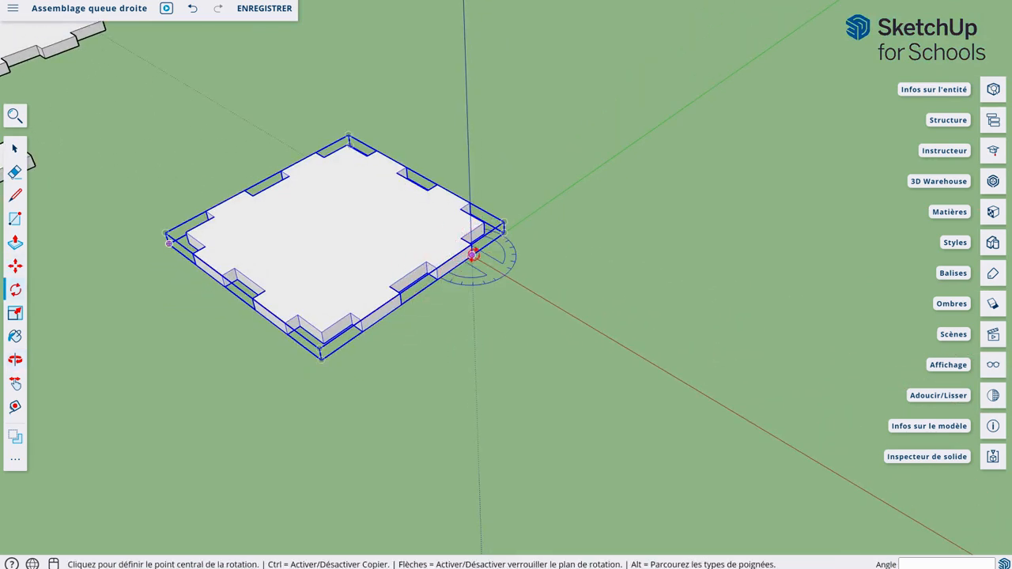
key("Right")
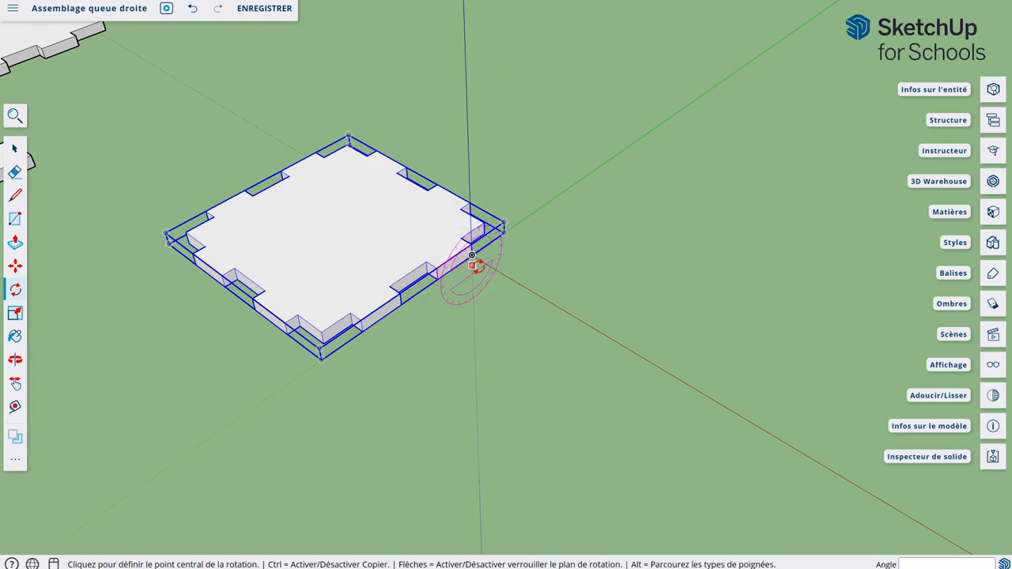
key("Left")
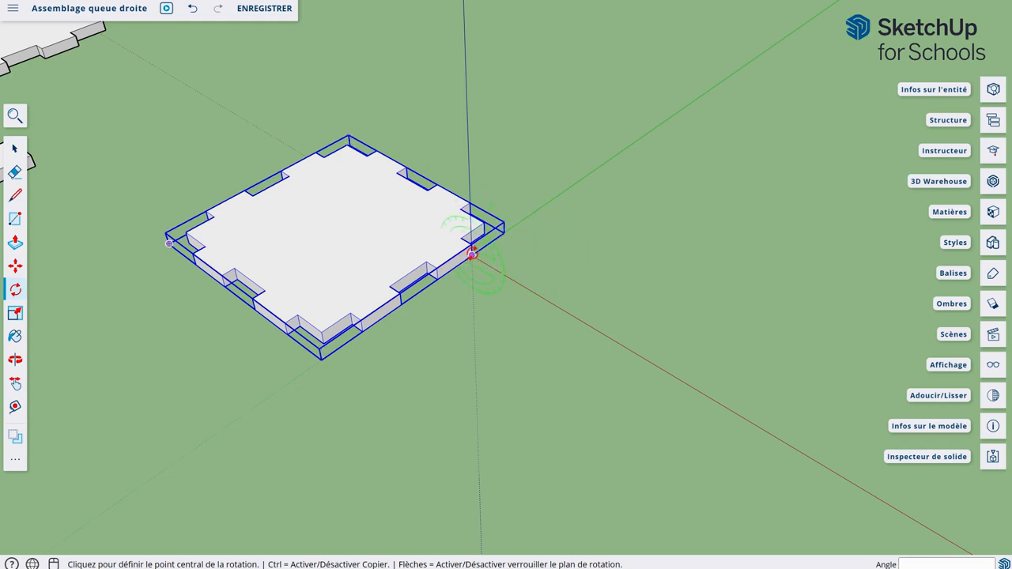
left_click(471, 255)
middle_click_drag(528, 239, 470, 276)
scroll(483, 231, "up", 3)
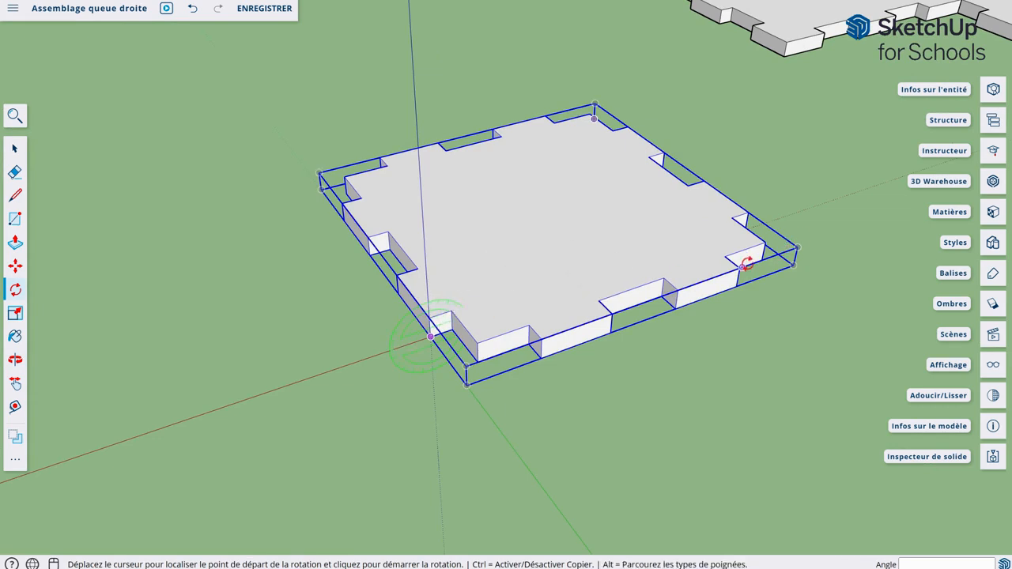
middle_click_drag(774, 267, 661, 306)
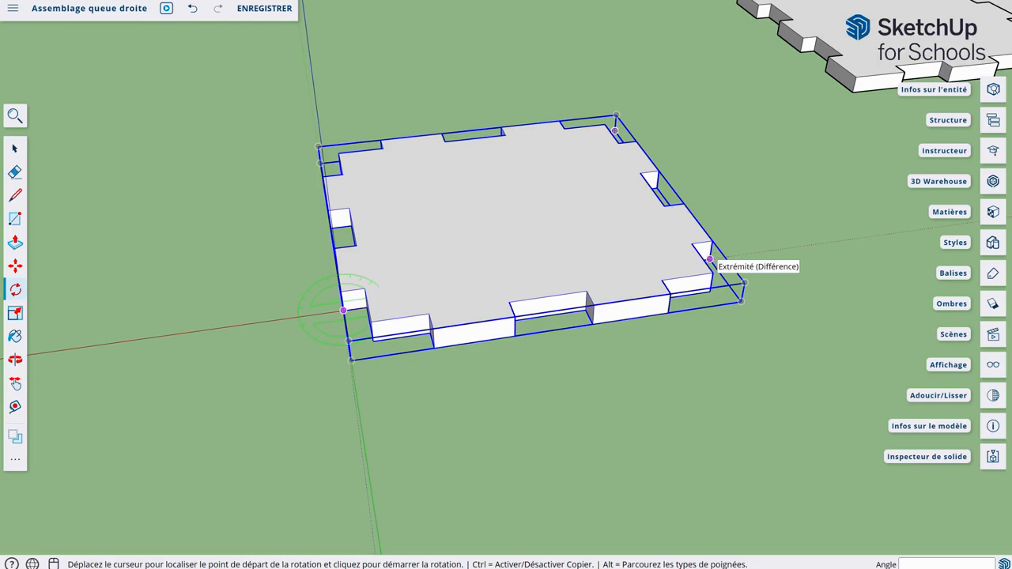
left_click(712, 259)
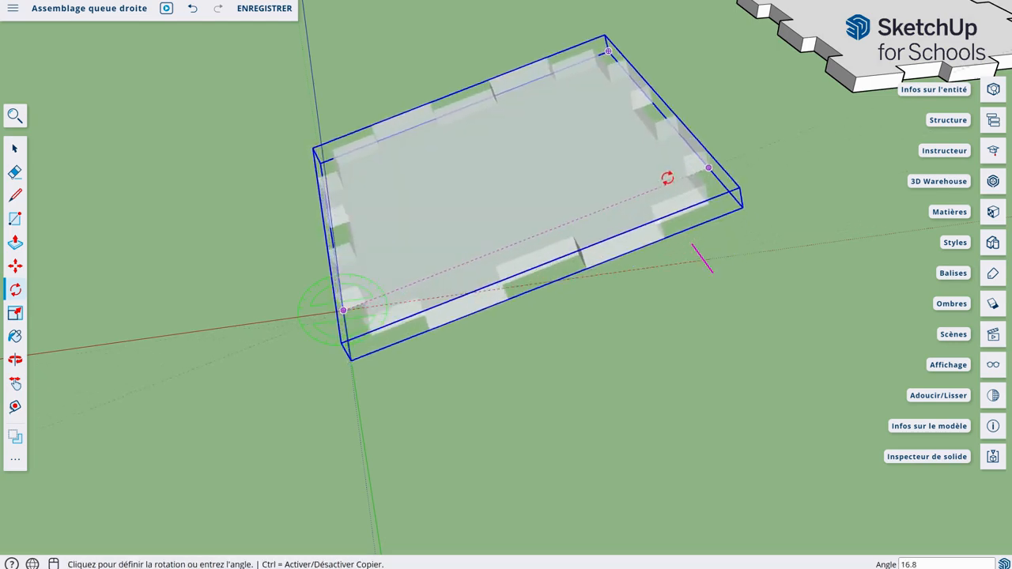
middle_click_drag(536, 124, 419, 233)
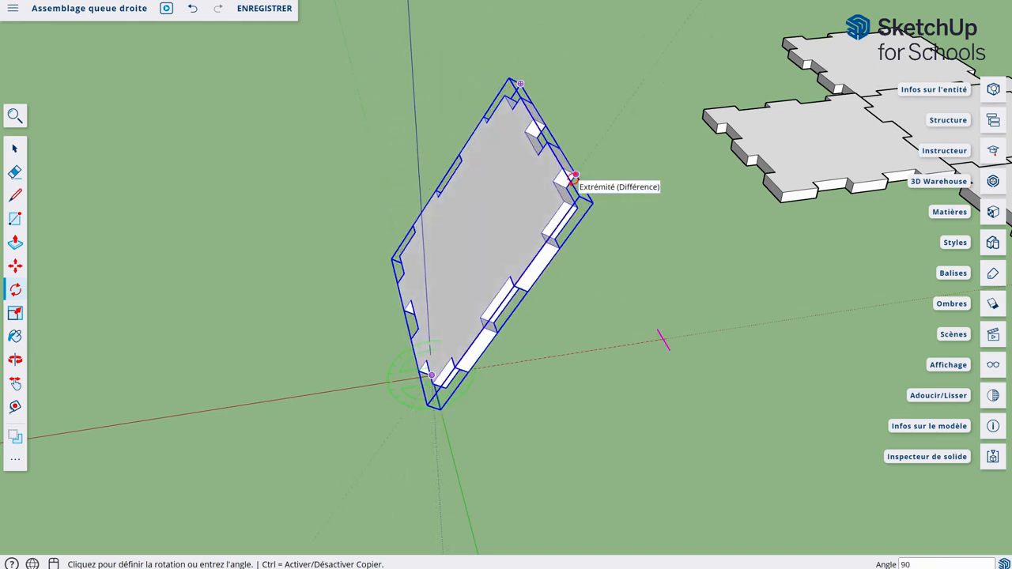
key("Return")
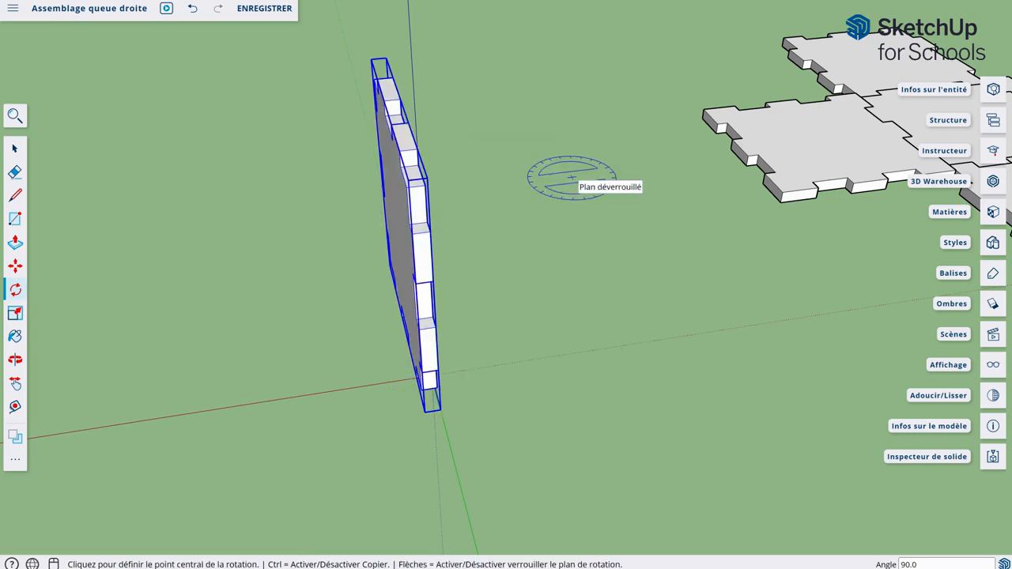
key("space")
- Undo the 90° rotation of the separated panel so it lies flat at the origin
middle_click_drag(581, 229, 569, 335)
middle_click_drag(418, 349, 467, 351)
middle_click_drag(451, 162, 460, 374)
left_click(173, 266)
middle_click_drag(303, 278, 312, 309)
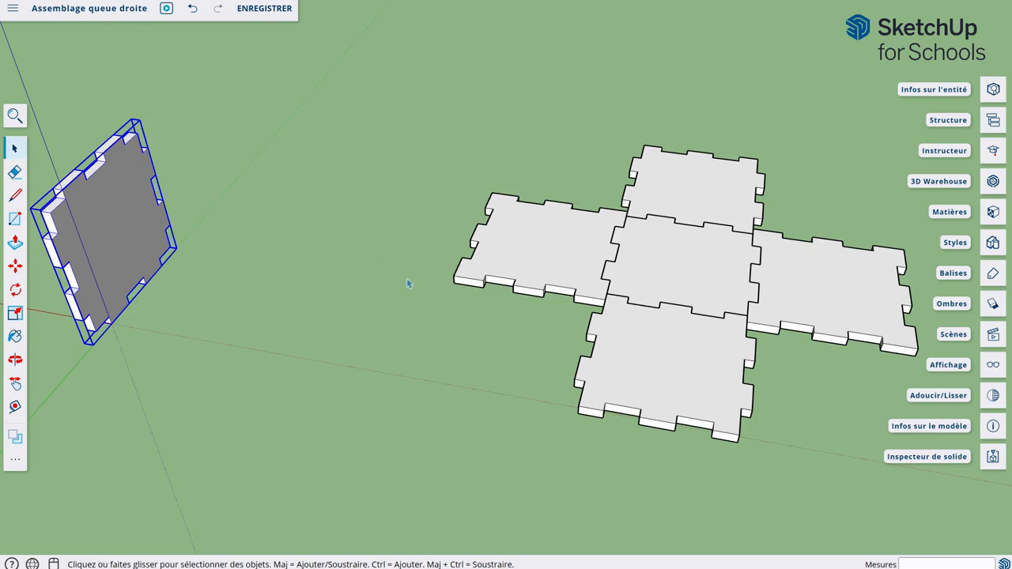
left_click(219, 240)
left_click(113, 247)
middle_click_drag(213, 298, 352, 335)
key("ctrl+z")
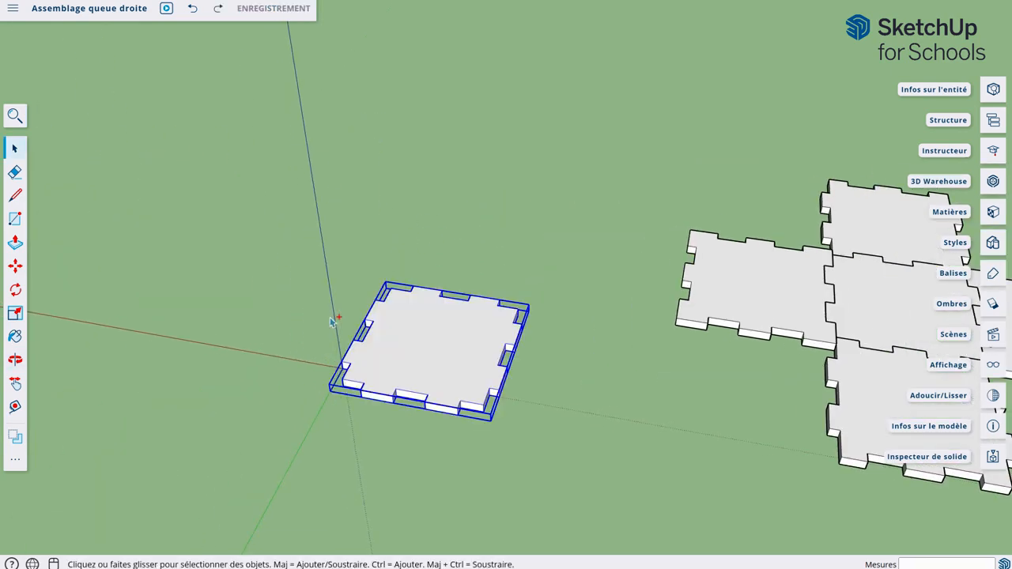
- Rotate the cross layout's panel nearest the separated one upright by 90° about the green axis, pivoting on its bottom inner corner
middle_click_drag(689, 385, 515, 282)
left_click(515, 283)
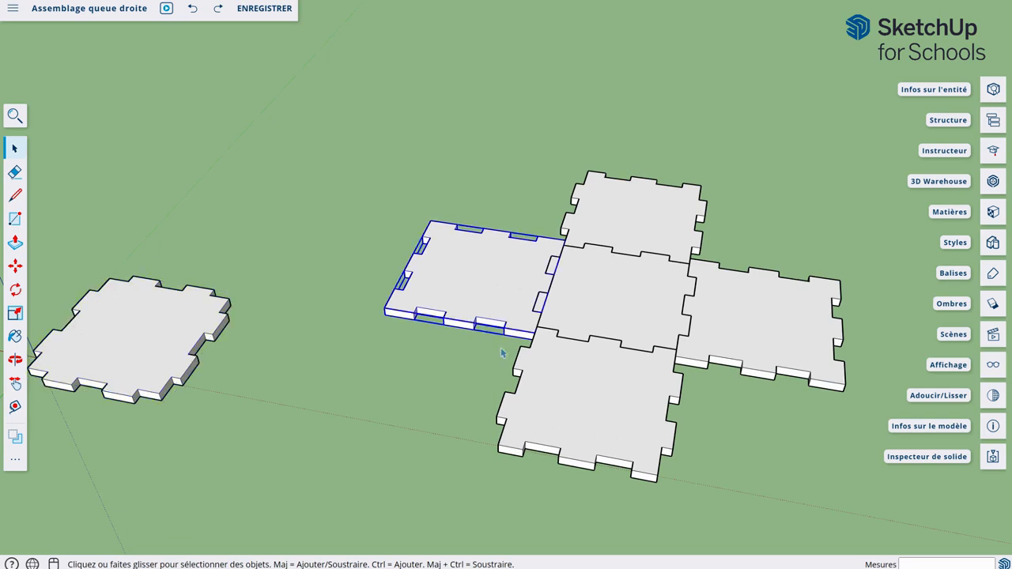
scroll(588, 283, "up", 3)
middle_click_drag(434, 422, 594, 395)
key("q")
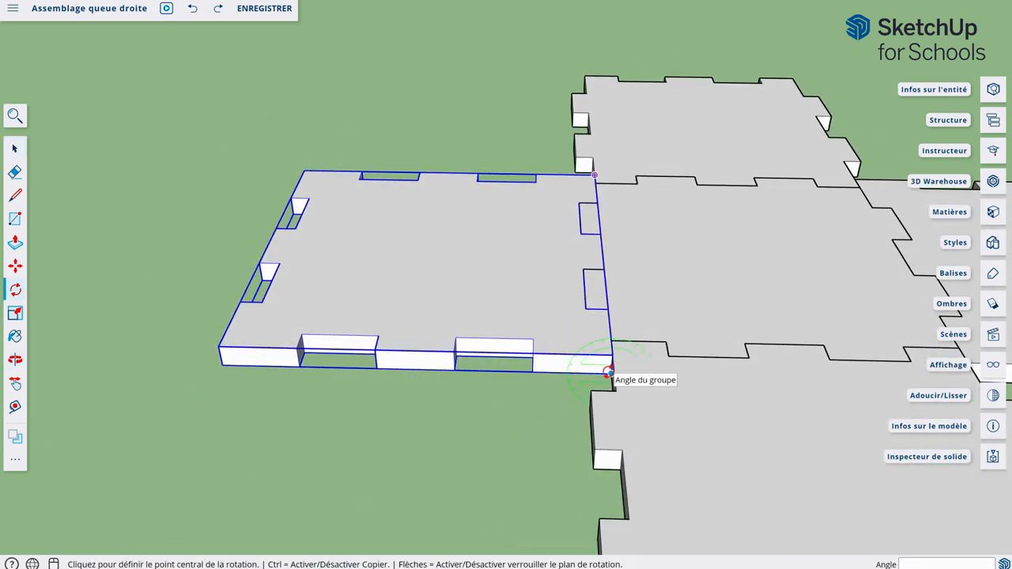
left_click(610, 371)
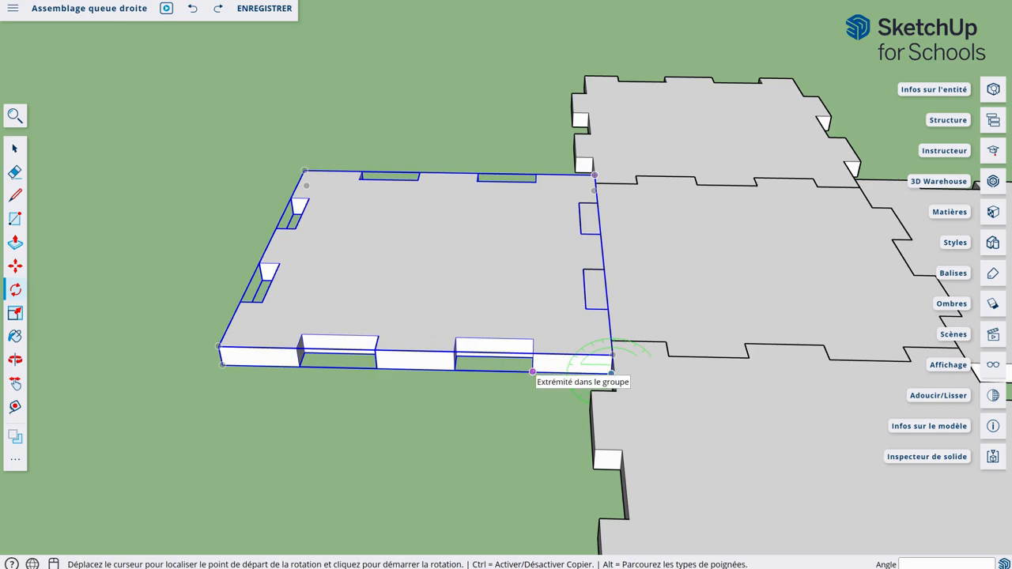
left_click(532, 371)
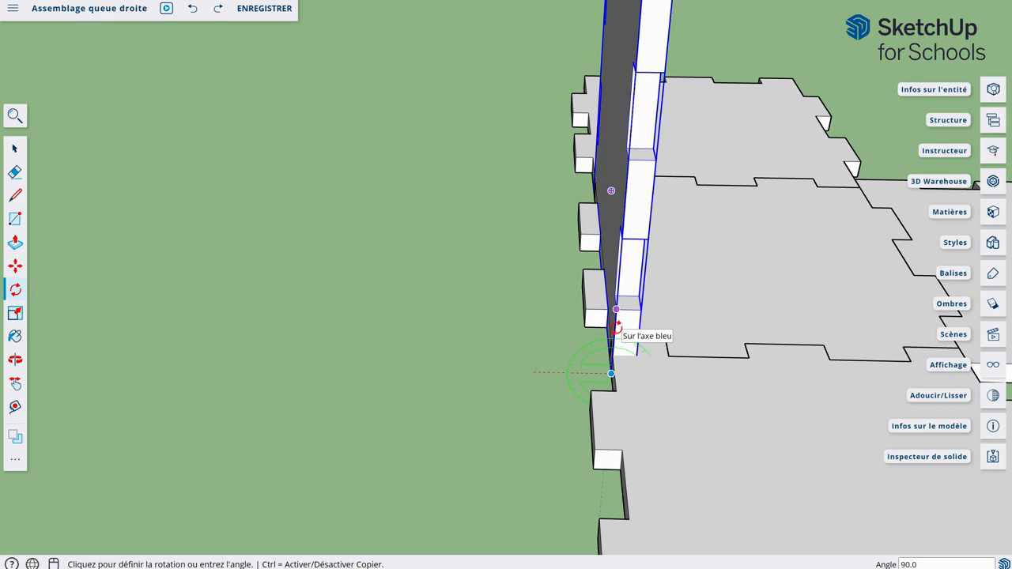
left_click(616, 327)
- Move the upright panel outward until its outer face is flush with the ends of the base panel's tabs
middle_click_drag(475, 368, 728, 367)
key("space")
scroll(703, 237, "up", 3)
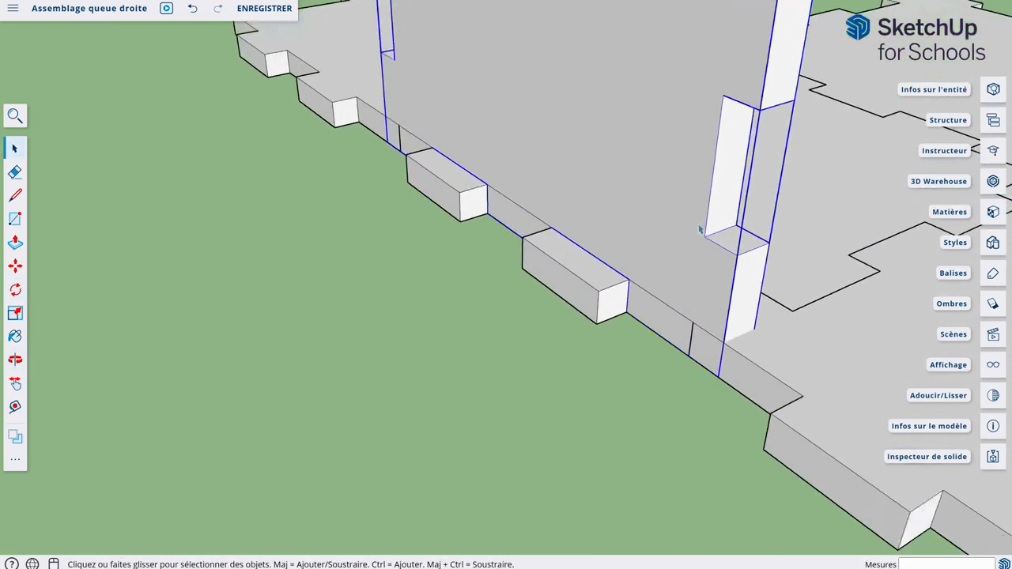
key("m")
left_click(628, 311)
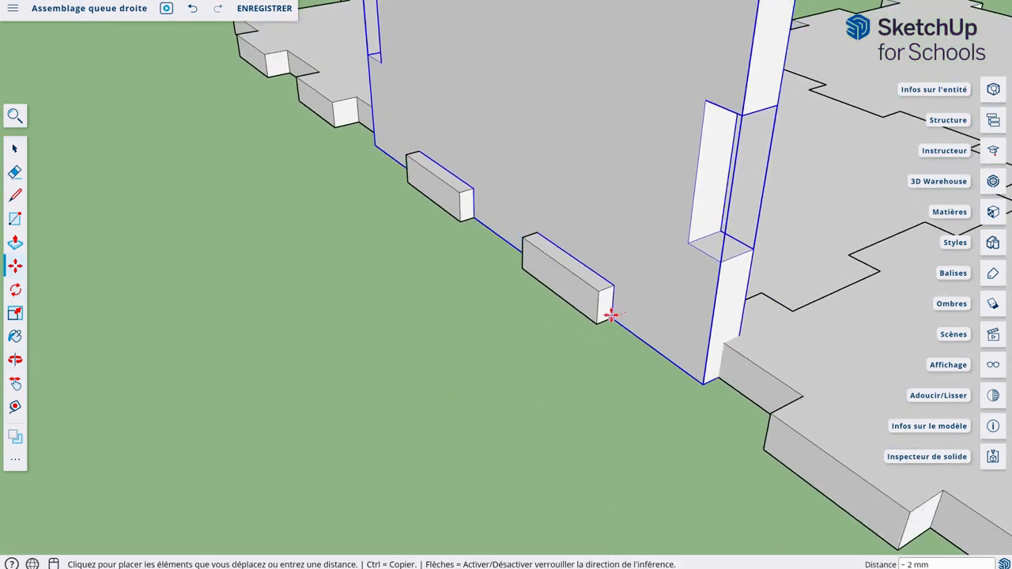
left_click(596, 323)
key("space")
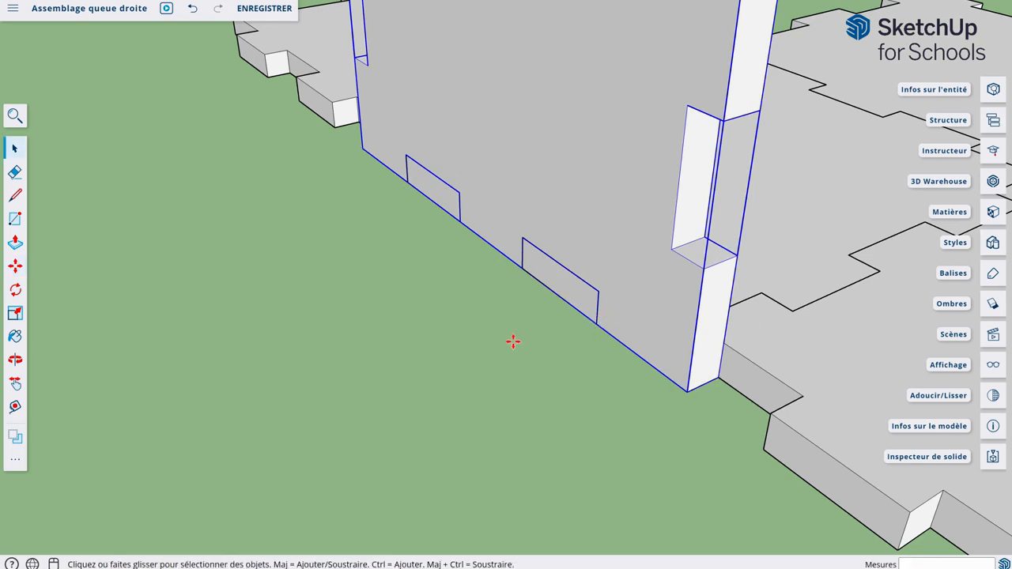
- Rotate the panel on the opposite side of the base upright by 90° about the green axis, pivoting on its bottom inner corner
scroll(513, 341, "down", 4)
scroll(641, 284, "down", 3)
middle_click_drag(746, 286, 652, 378)
middle_click_drag(737, 385, 479, 350)
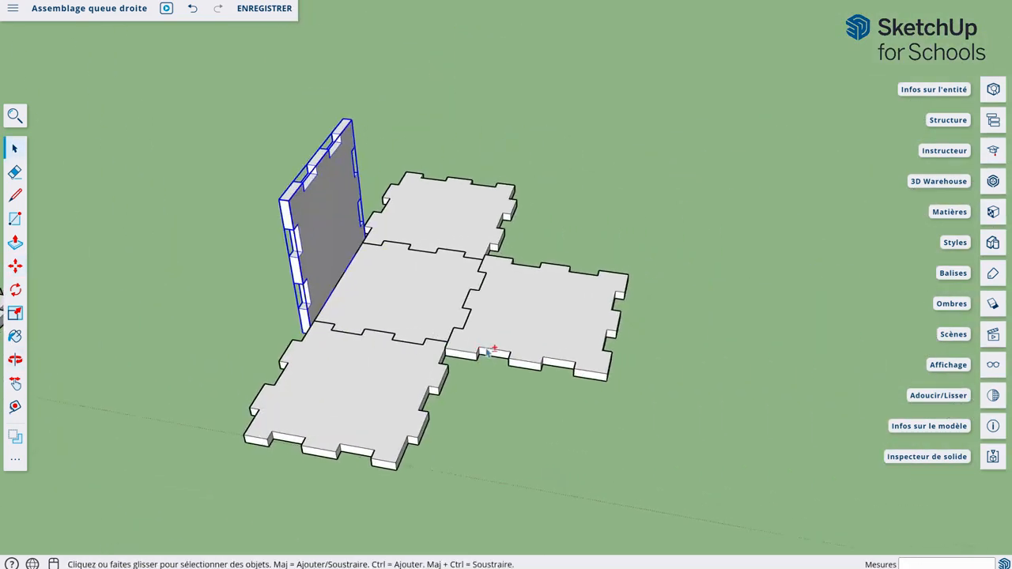
left_click(483, 351)
scroll(447, 369, "up", 6)
key("q")
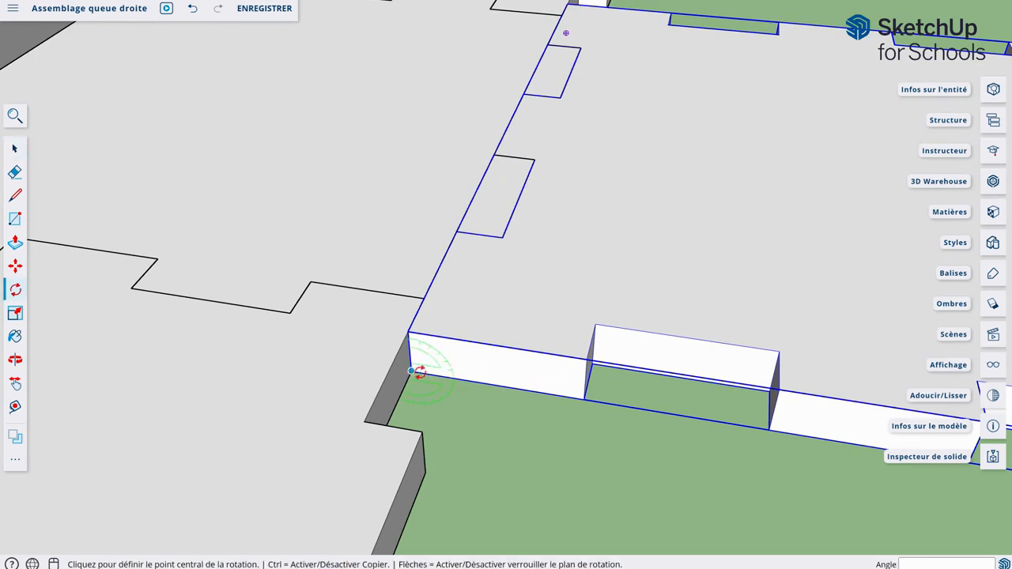
left_click(411, 371)
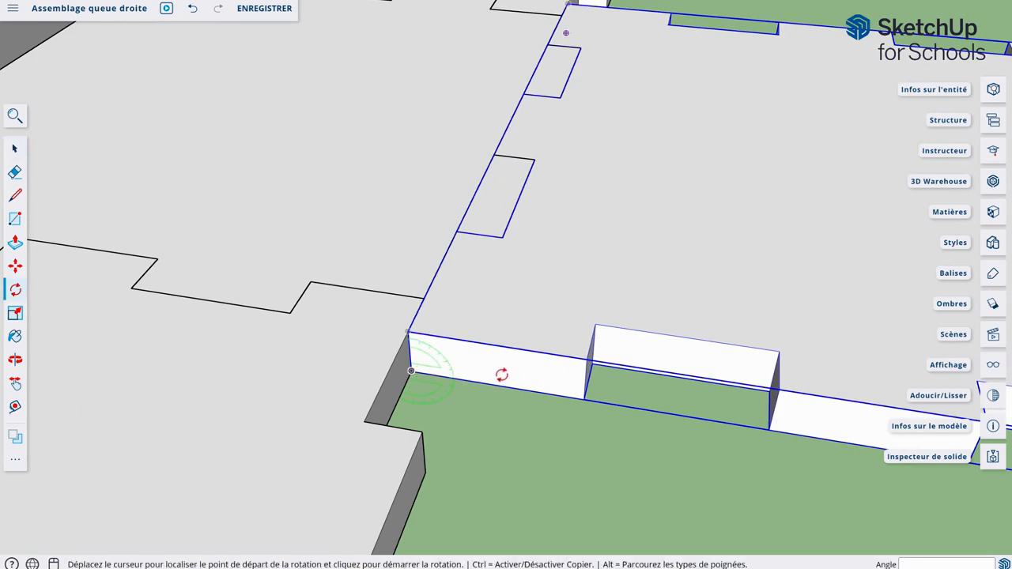
left_click(582, 400)
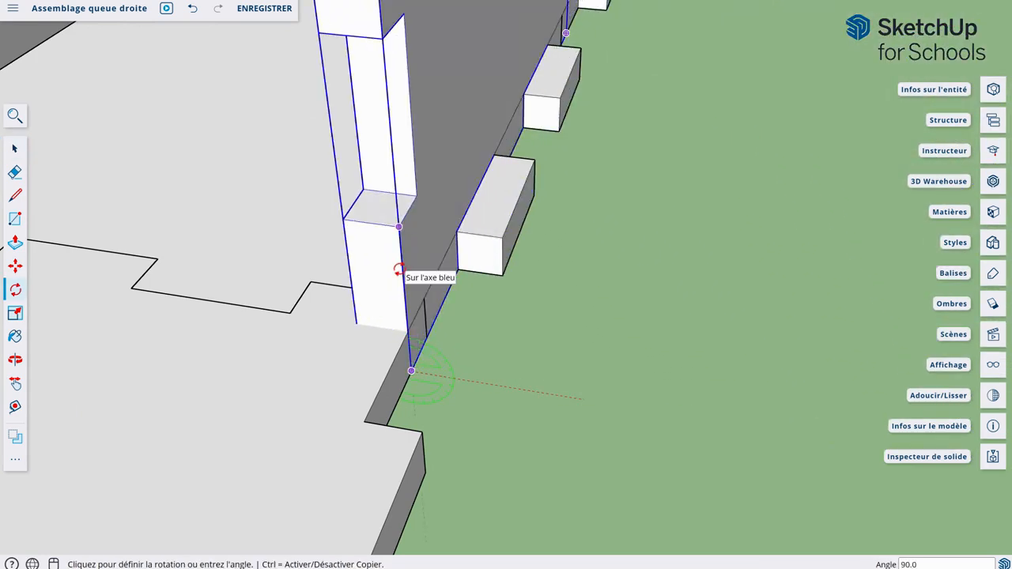
left_click(399, 269)
key("space")
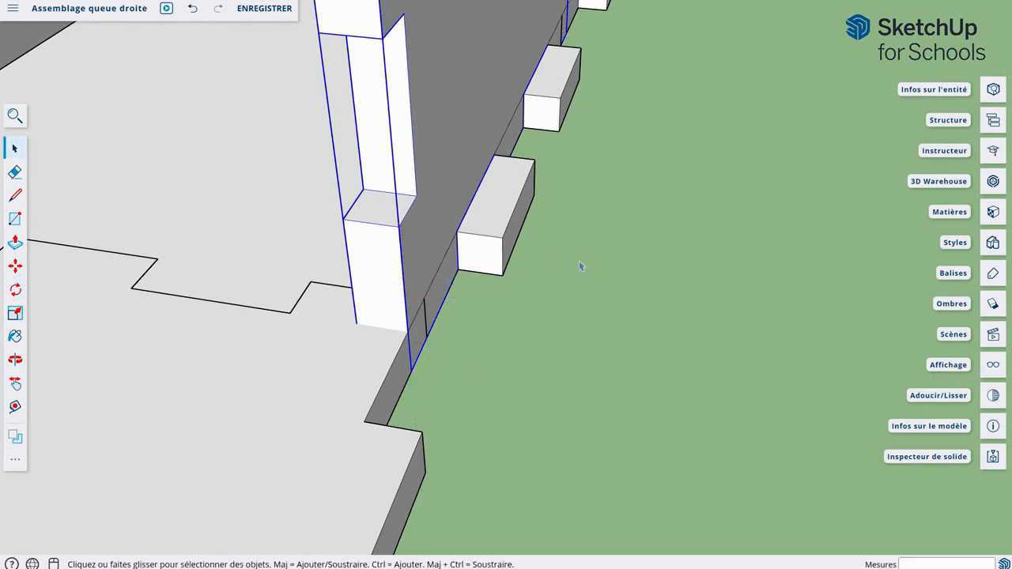
- Move the second upright panel outward until its outer face is flush with the ends of the base panel's tabs
middle_click_drag(580, 267, 461, 316)
key("m")
left_click(412, 275)
left_click(449, 292)
key("space")
scroll(518, 281, "down", 8)
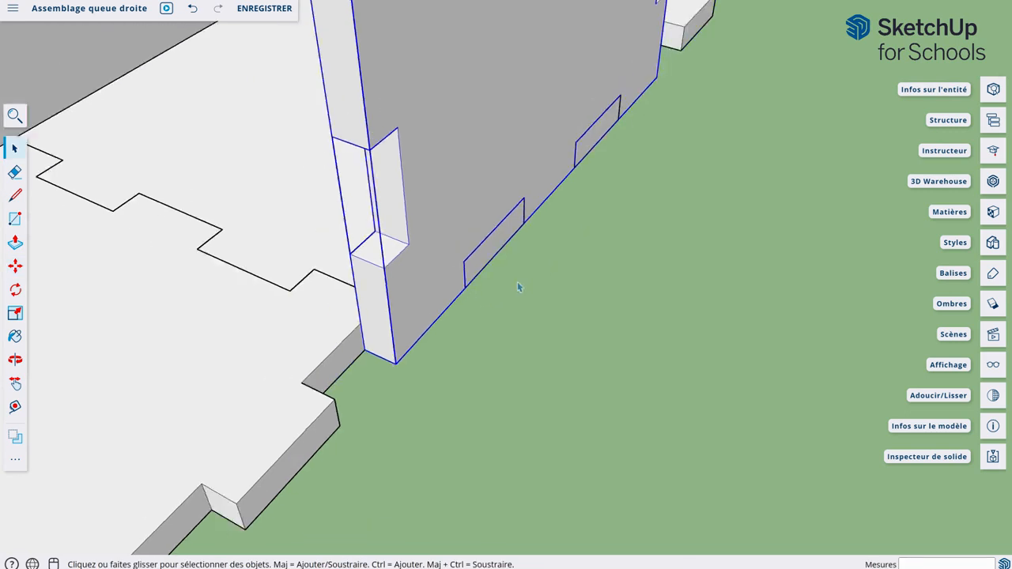
left_click(578, 340)
middle_click_drag(579, 342, 500, 384)
left_click(466, 361)
middle_click_drag(537, 417, 499, 376)
scroll(521, 336, "up", 4)
scroll(457, 342, "up", 2)
scroll(457, 341, "down", 10)
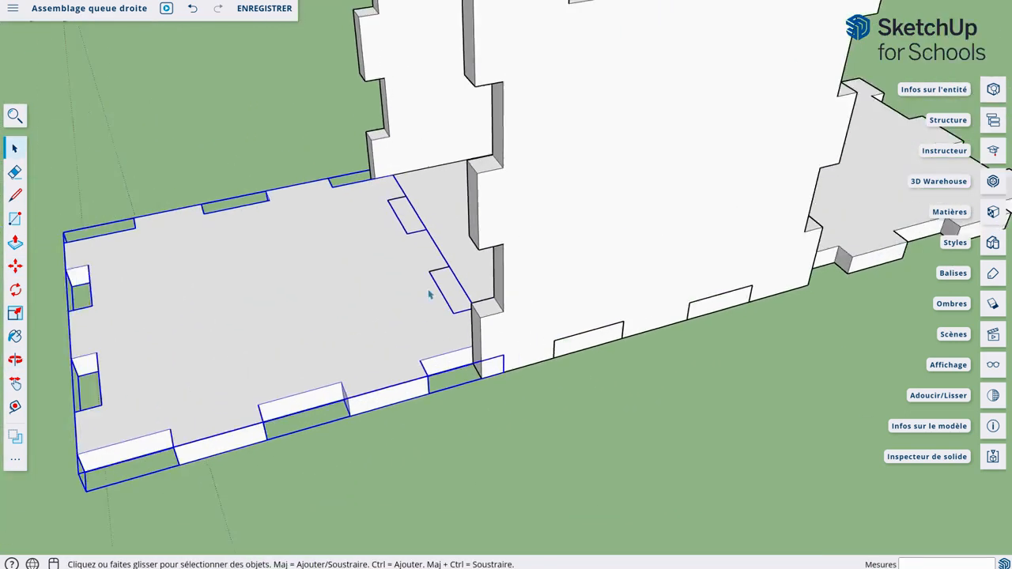
scroll(475, 350, "up", 10)
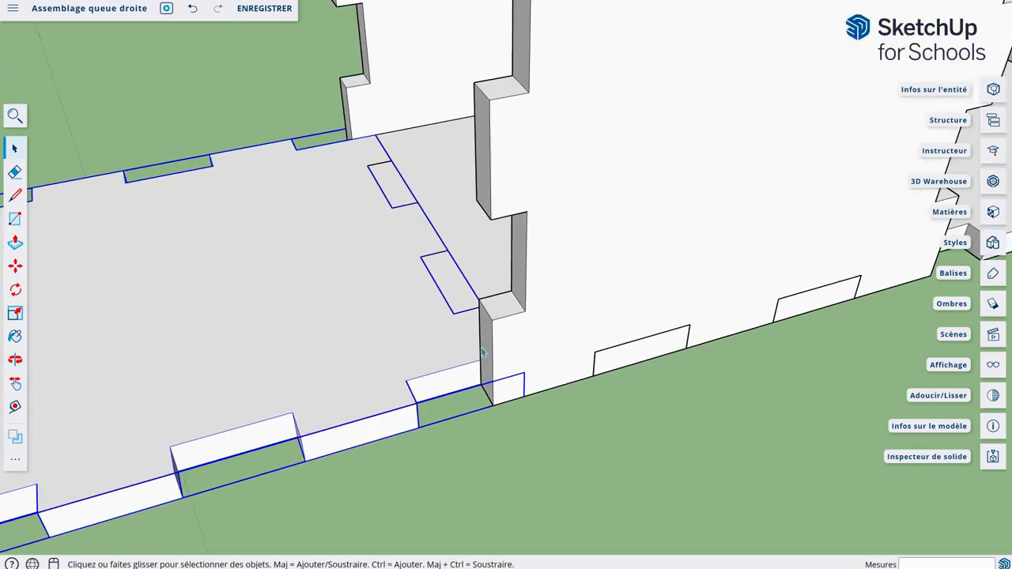
middle_click_drag(375, 326, 479, 339)
middle_click_drag(430, 364, 371, 362)
scroll(415, 305, "down", 3)
key("m")
left_click(375, 280)
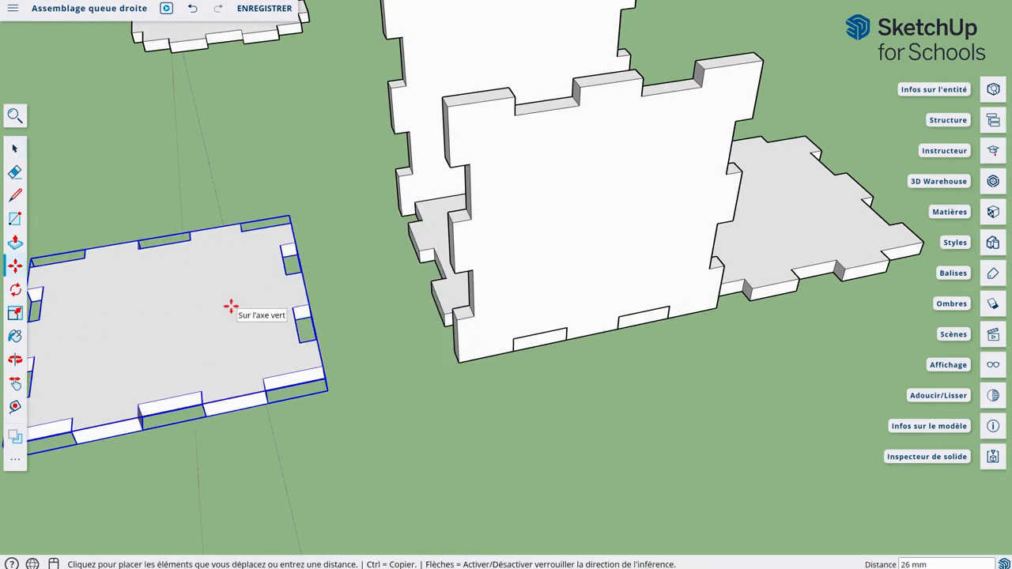
key("Escape")
left_click(14, 149)
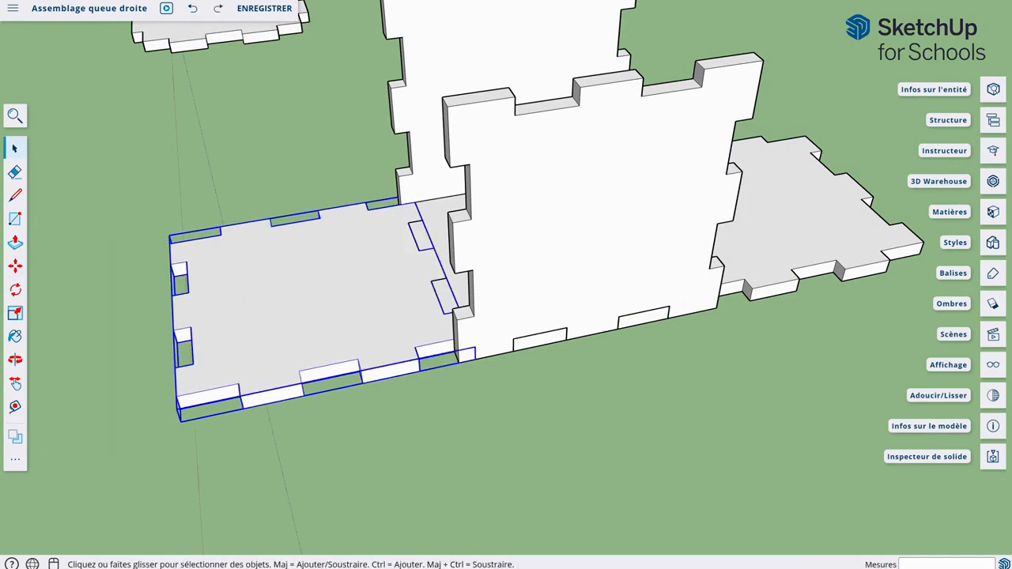
- Hide the front upright panel's group in the model structure to expose the base panel's tabs
left_click(578, 234)
scroll(648, 319, "down", 3)
middle_click_drag(649, 318, 414, 365)
scroll(415, 365, "up", 2)
scroll(414, 362, "up", 2)
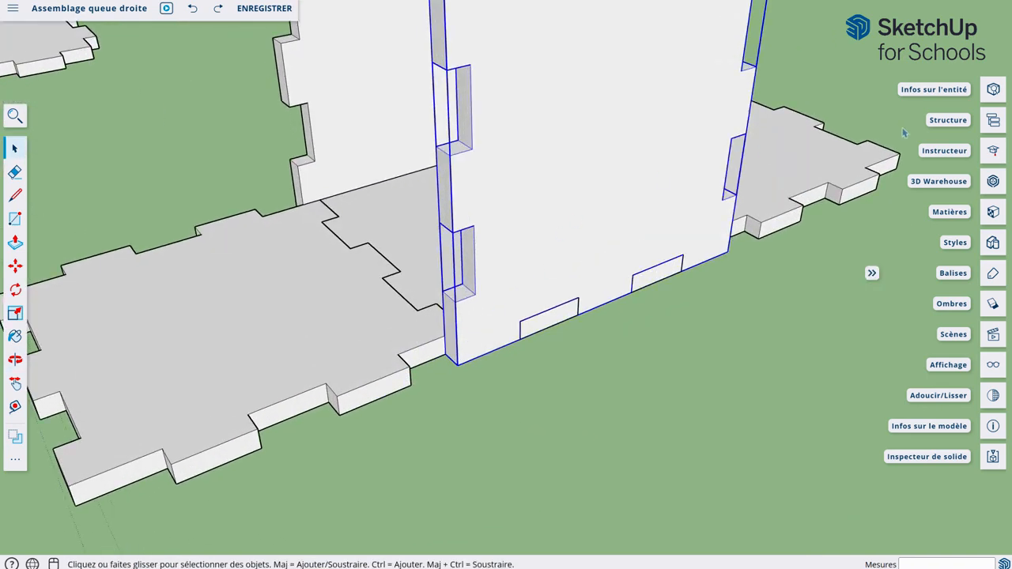
left_click(993, 119)
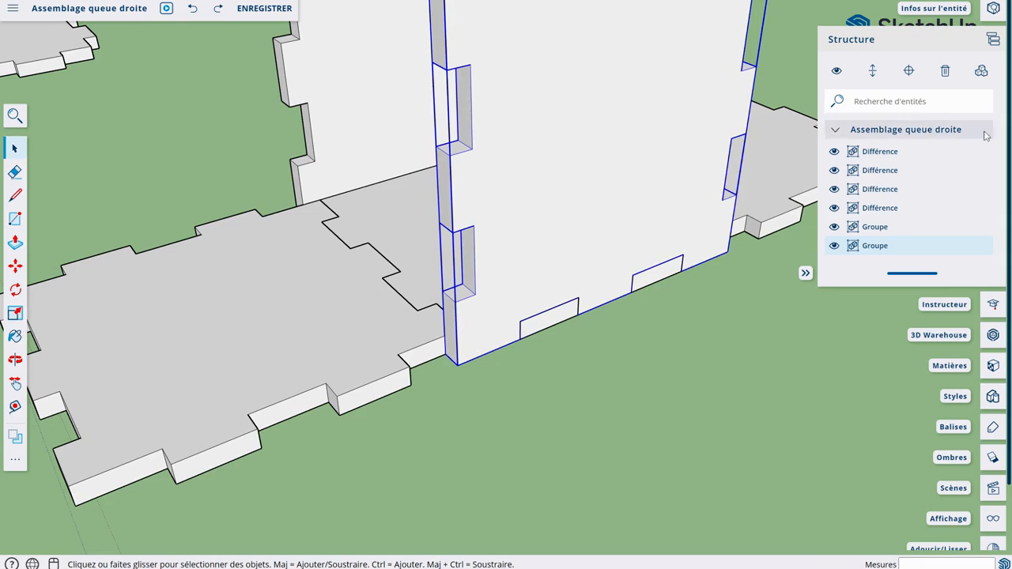
left_click(834, 245)
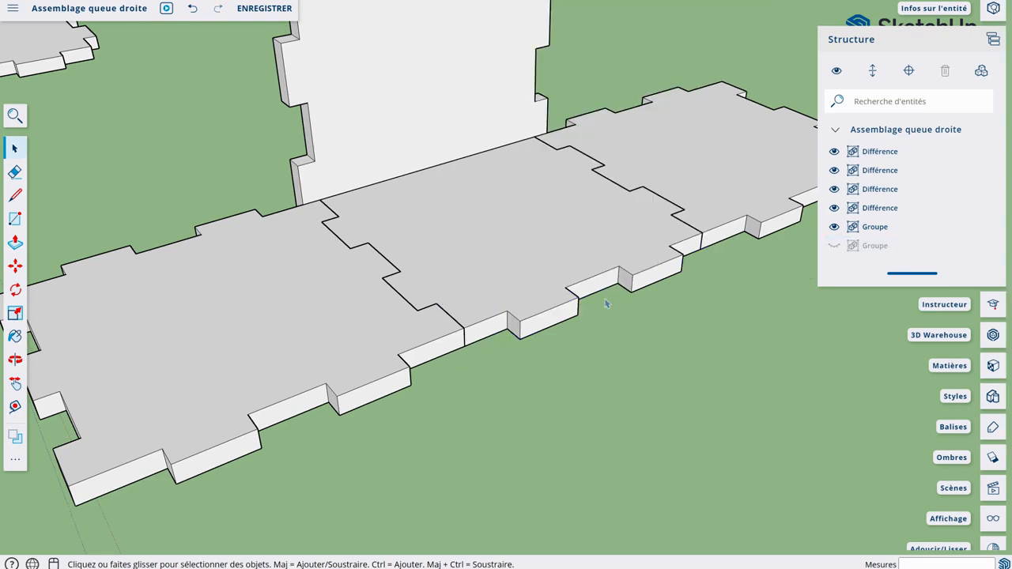
- Rotate the flat panel on one remaining side of the base upright by 90° about the red axis, pivoting on its bottom inner corner
left_click(421, 341)
scroll(475, 340, "up", 3)
middle_click_drag(459, 339, 467, 314)
key("q")
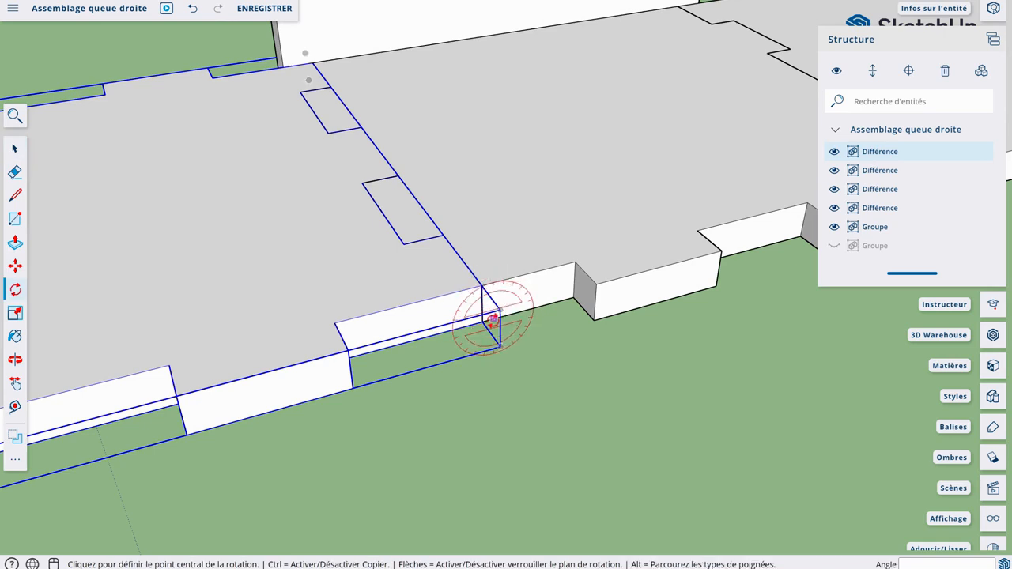
left_click(482, 321)
left_click(369, 354)
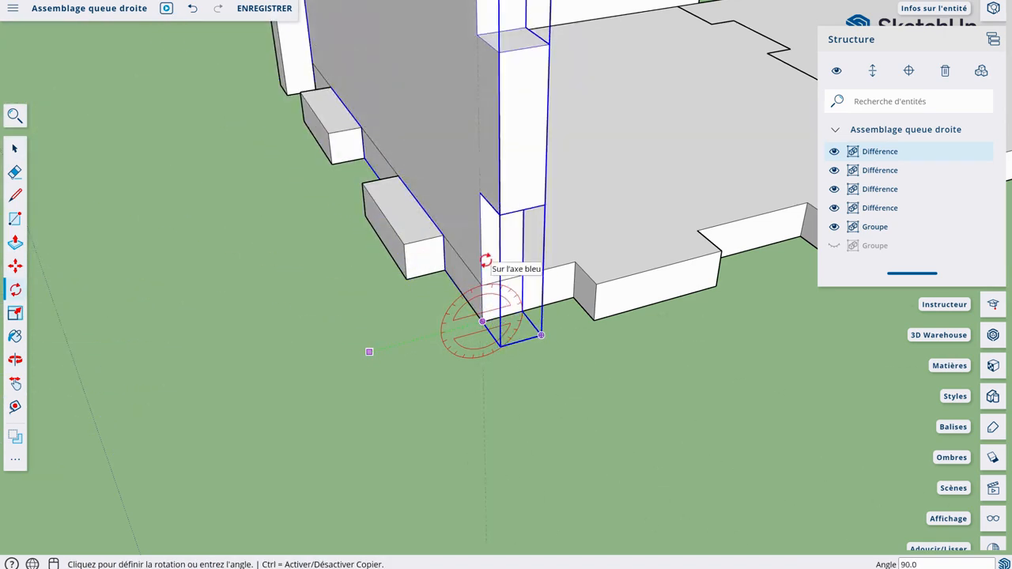
left_click(484, 260)
- Move the third upright panel outward until its outer face is flush with the ends of the base panel's tabs
middle_click_drag(482, 317, 481, 350)
key("m")
left_click(492, 290)
left_click(453, 297)
key("space")
left_click(368, 341)
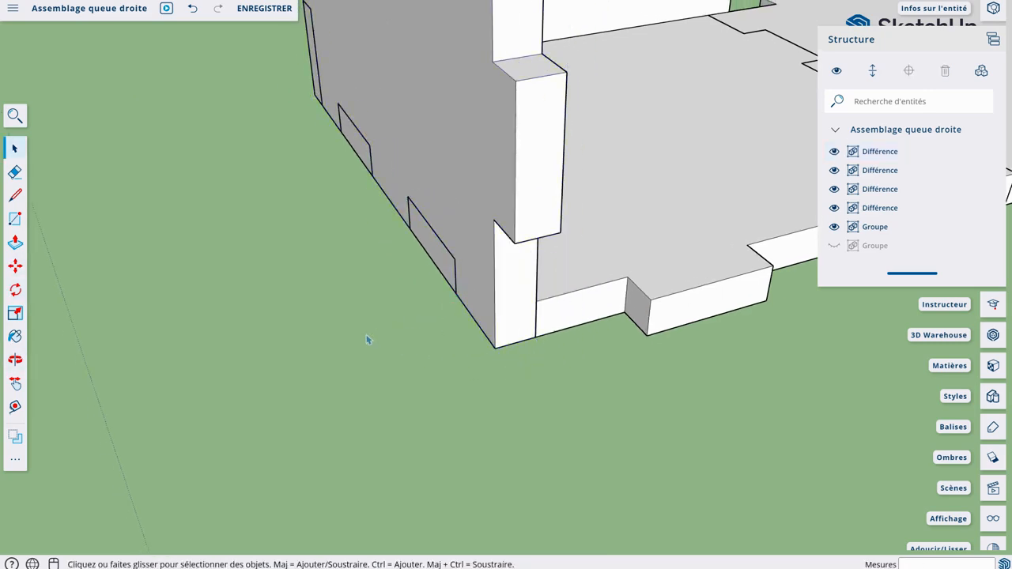
- Rotate the flat panel on the opposite side of the base upright about the red axis, pivoting on its bottom inner corner
scroll(674, 306, "down", 3)
middle_click_drag(589, 317, 372, 362, "shift")
middle_click_drag(662, 337, 388, 350)
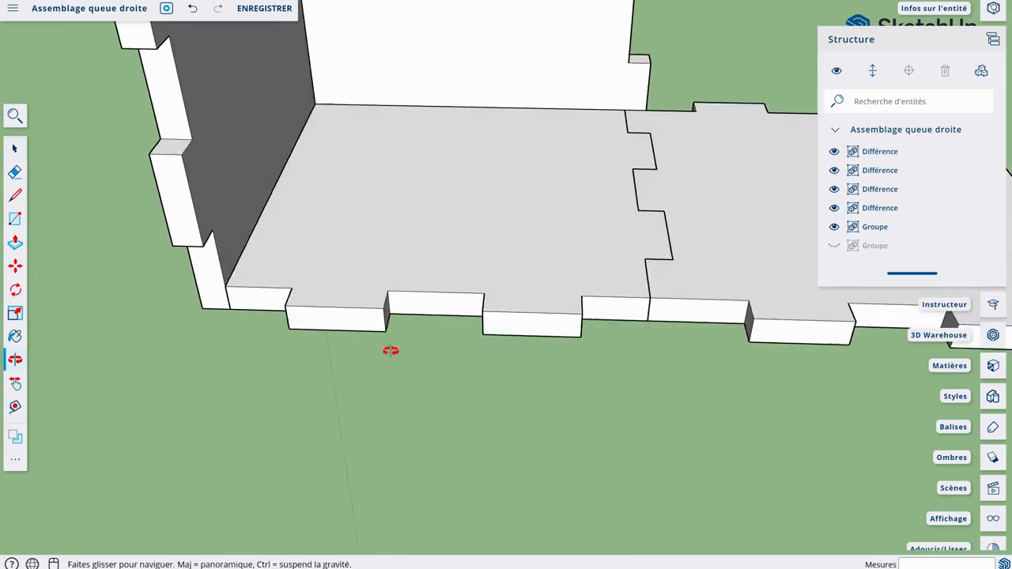
left_click(644, 318)
scroll(471, 344, "up", 3)
key("q")
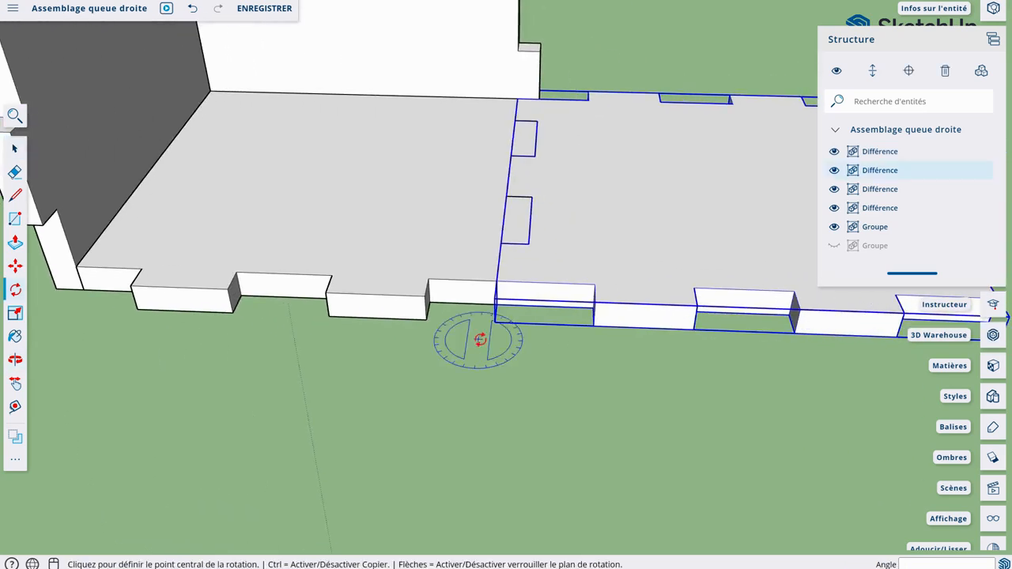
scroll(493, 309, "up", 3)
middle_click_drag(493, 309, 574, 310)
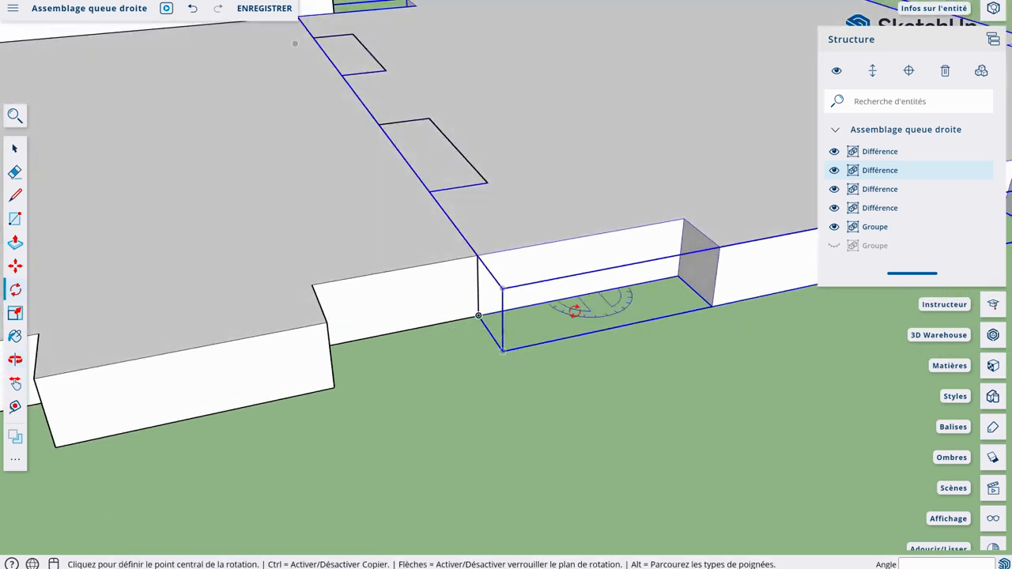
left_click(477, 316)
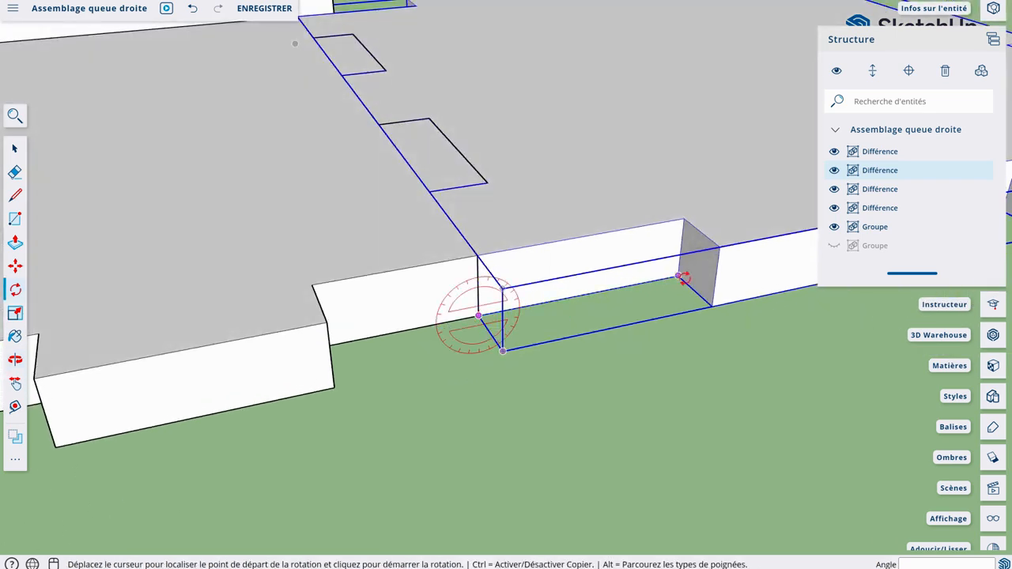
left_click(682, 276)
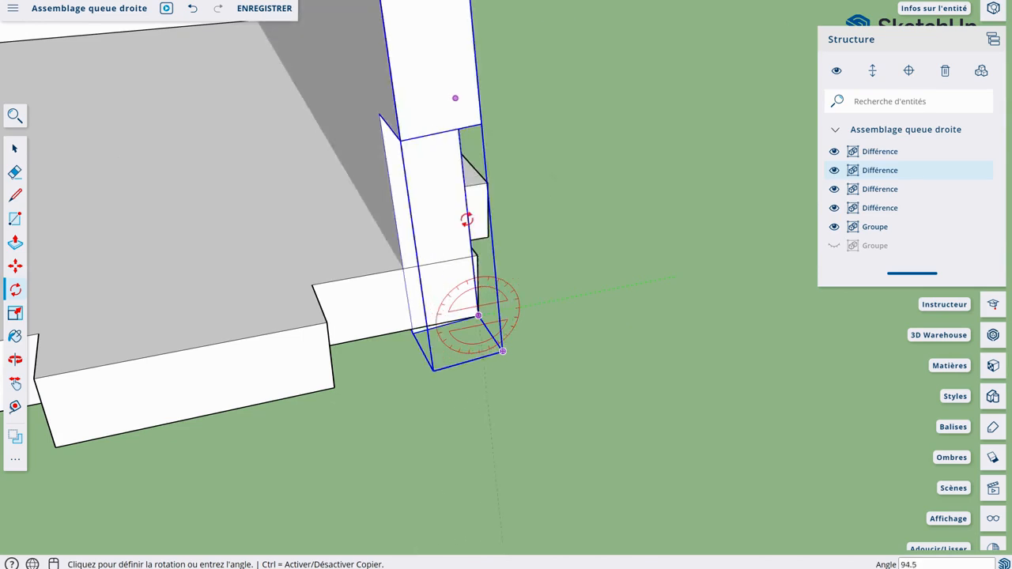
left_click(473, 219)
- Move the fourth upright panel outward by 3 mm so its outer face is flush with the ends of the base tabs
middle_click_drag(621, 288, 282, 250)
key("m")
left_click(290, 224)
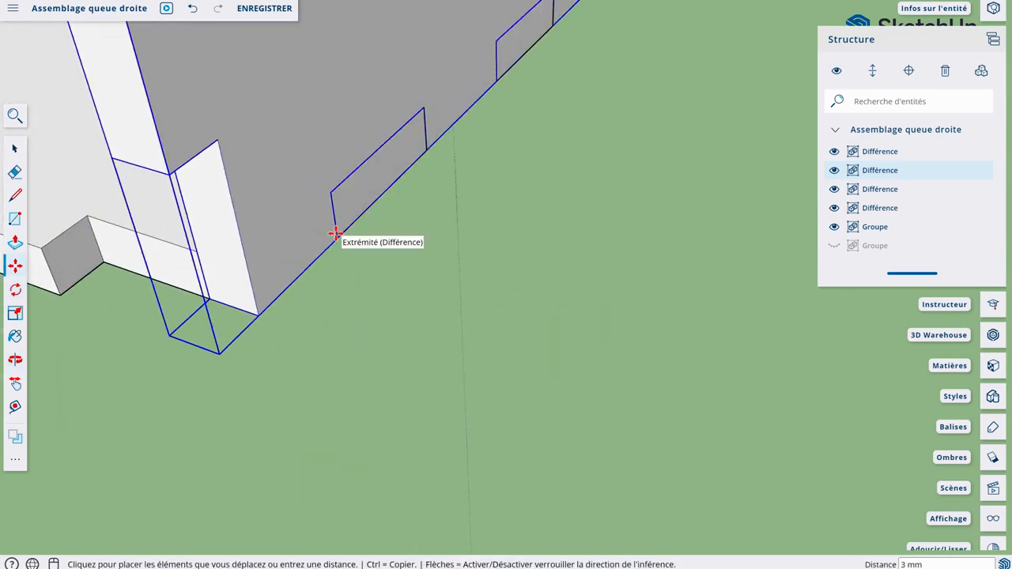
left_click(336, 234)
key("space")
- Unhide the front upright panel's group in the model structure
scroll(155, 306, "down", 5)
middle_click_drag(150, 305, 434, 346, "shift")
scroll(365, 350, "down", 4)
middle_click_drag(366, 350, 491, 258)
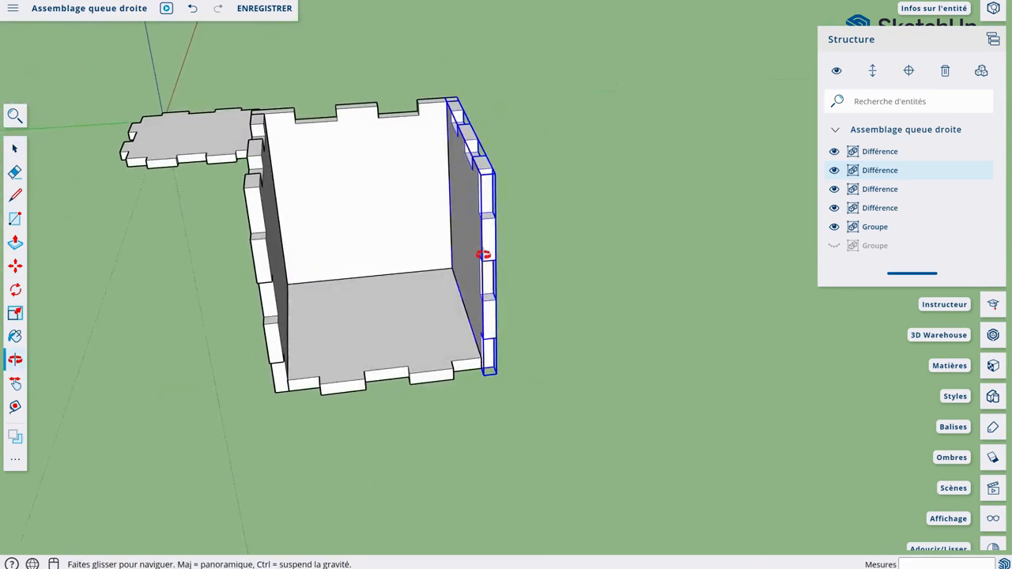
left_click(835, 245)
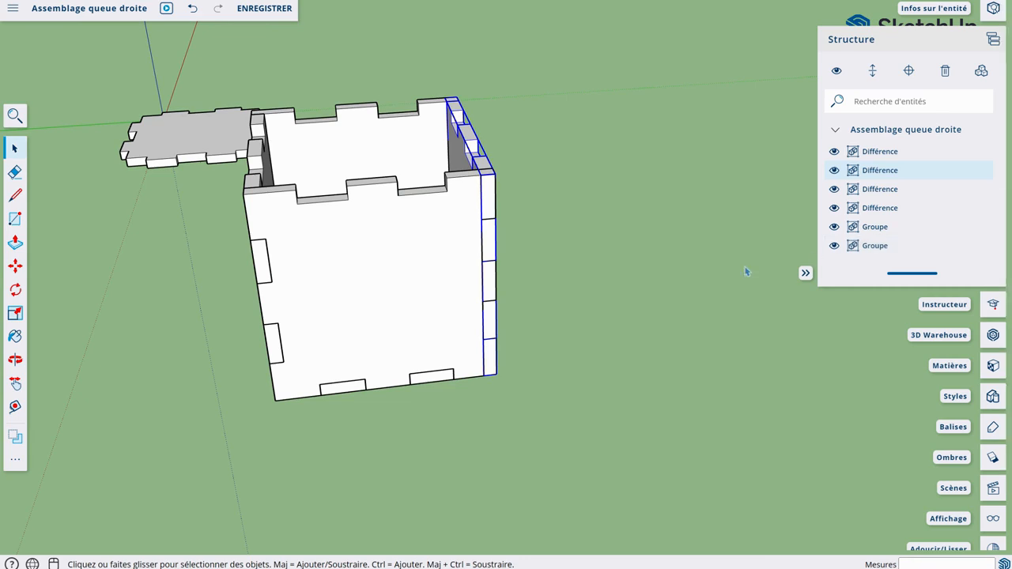
- Move the remaining flat panel from its notch corner onto the matching tab corner at the box's open top, closing it as a lid
middle_click_drag(243, 358, 191, 203)
left_click(162, 164)
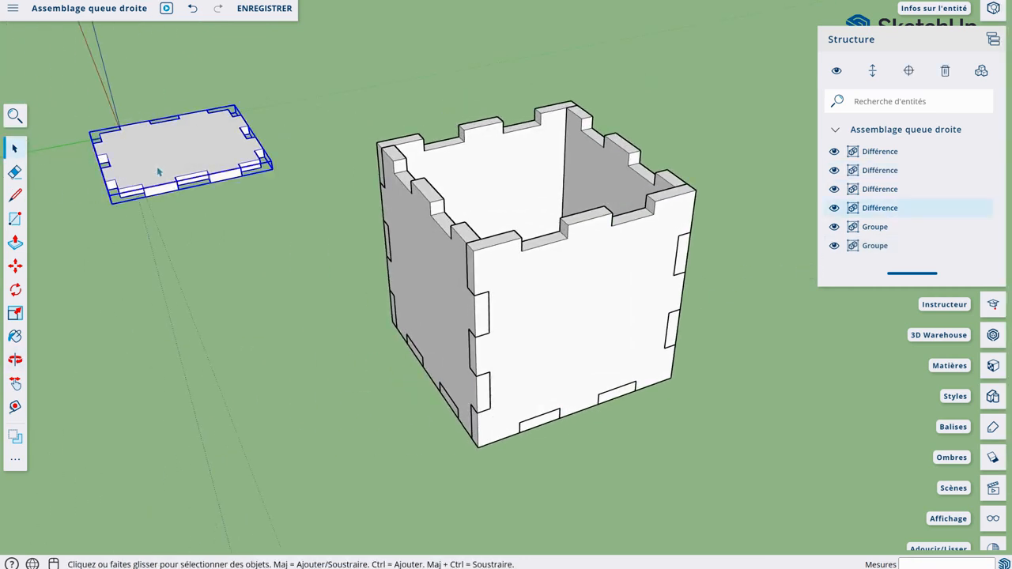
scroll(131, 165, "up", 4)
scroll(317, 213, "down", 4)
middle_click_drag(321, 216, 270, 194)
scroll(296, 196, "up", 1)
scroll(151, 198, "up", 2)
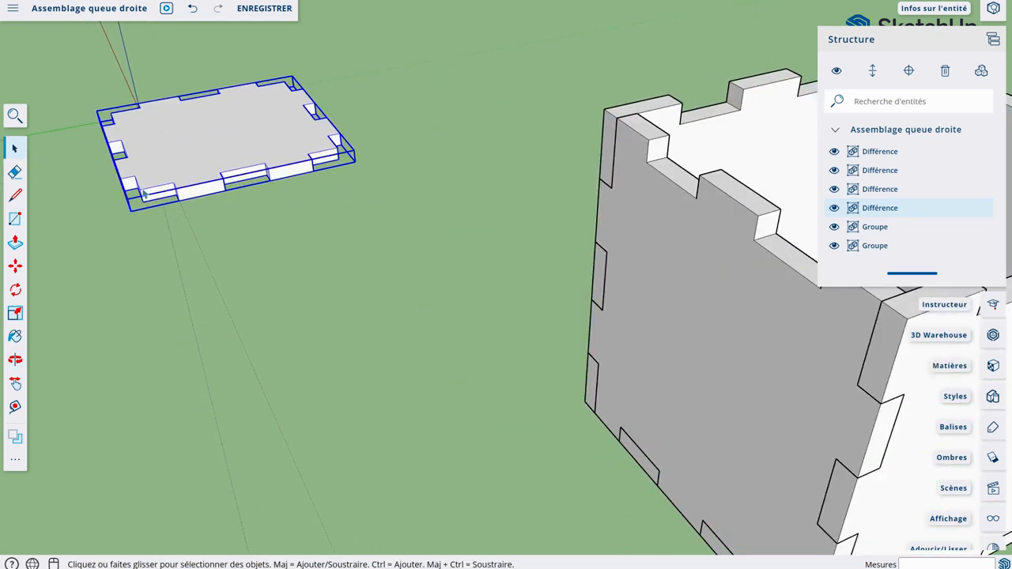
scroll(276, 200, "down", 2)
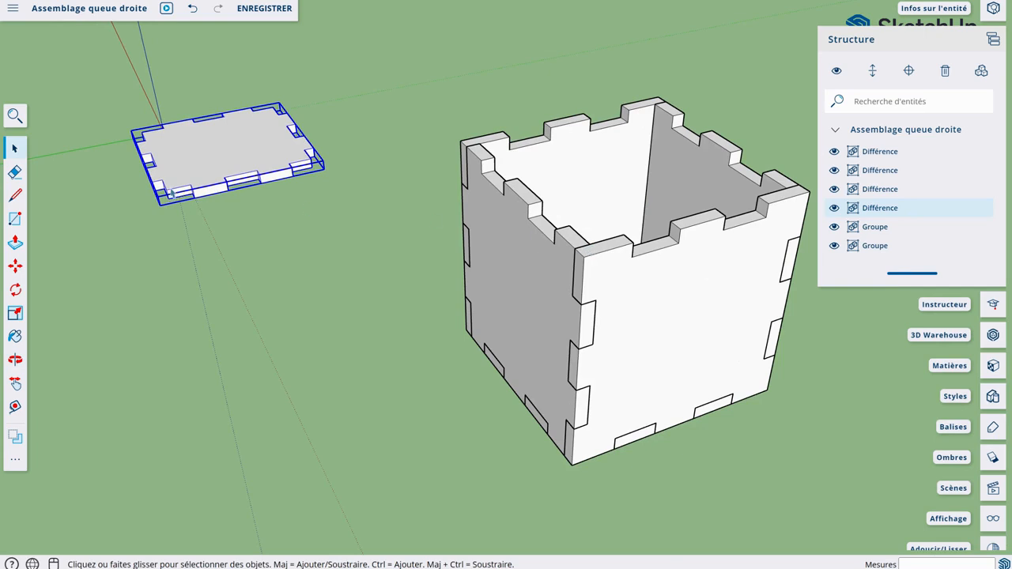
key("m")
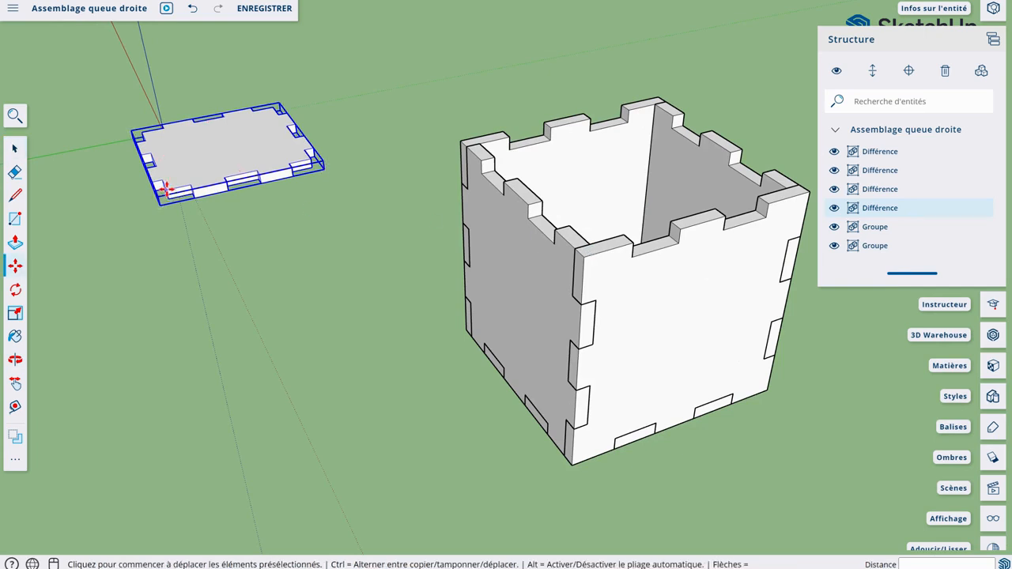
left_click(163, 191)
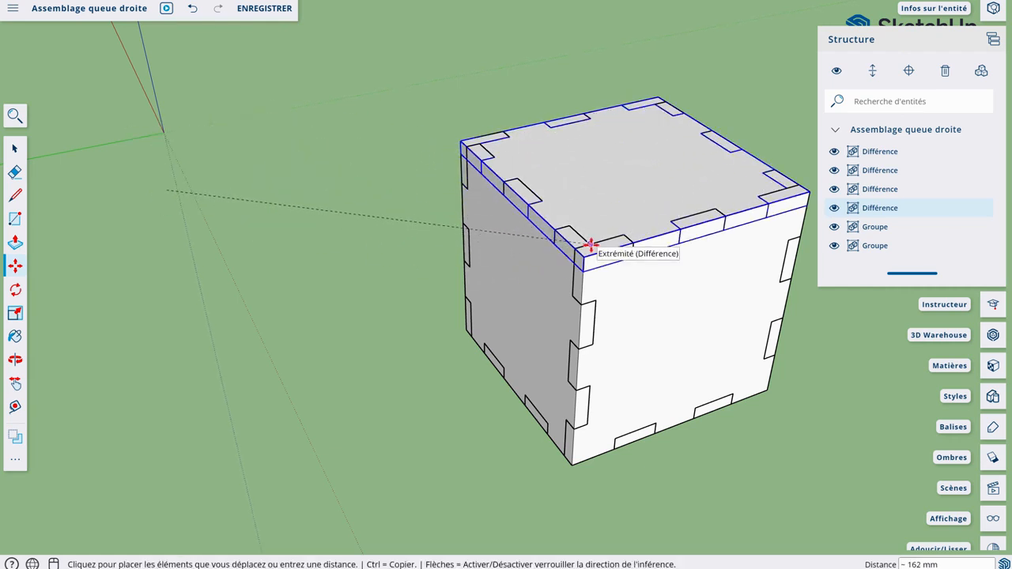
left_click(590, 246)
key("space")
middle_click_drag(522, 280, 422, 285)
left_click(422, 285)
- Select all six panels of the box and move them by a bottom corner to the origin
left_click_drag(379, 159, 672, 405)
middle_click_drag(637, 416, 459, 462)
key("m")
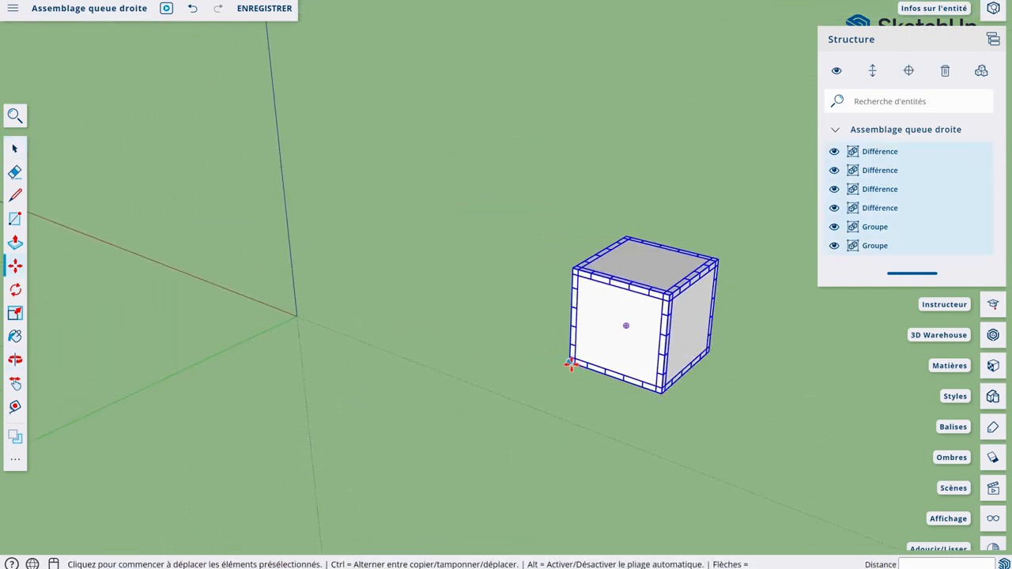
left_click(573, 364)
left_click(296, 317)
key("space")
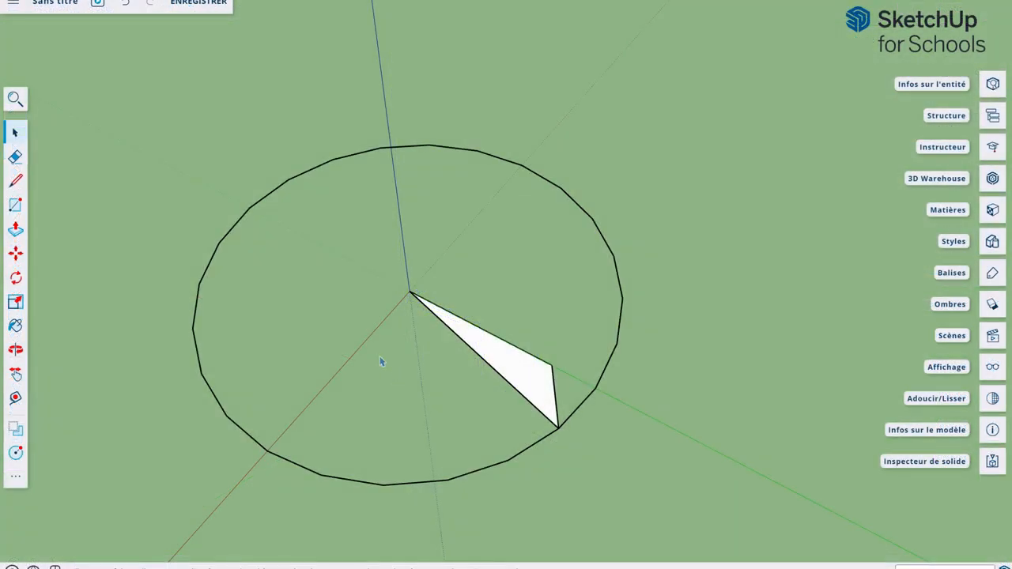
- Group the triangular face with its edges, leaving the surrounding circle out of the group
middle_click_drag(382, 361, 393, 333, "shift")
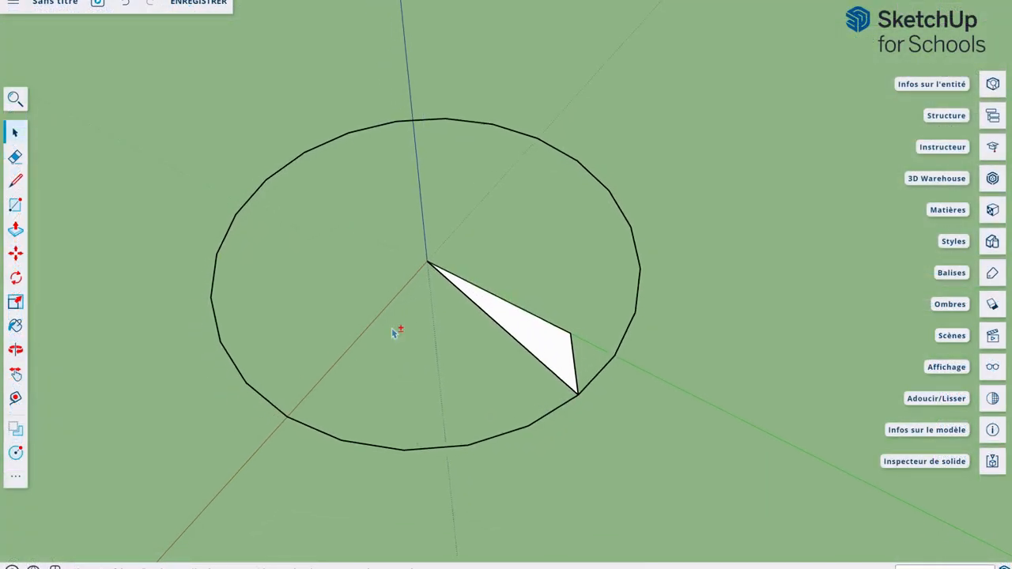
triple_click(486, 298)
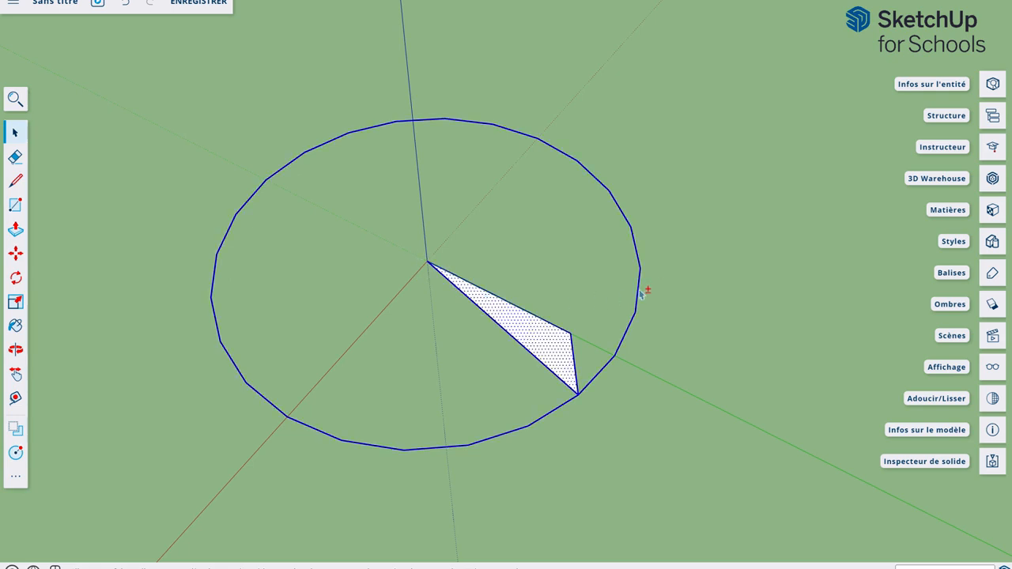
right_click(545, 340)
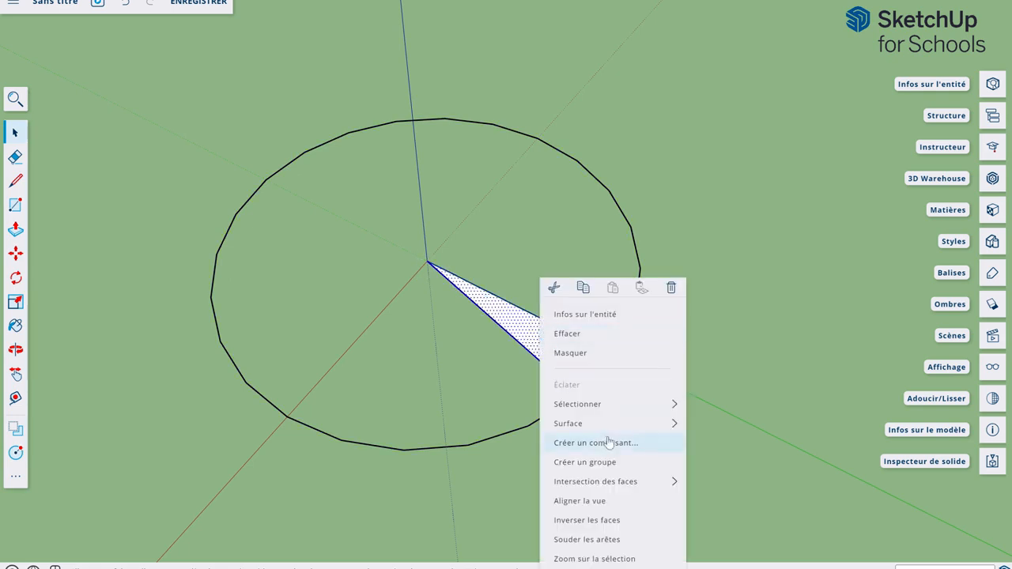
left_click(633, 463)
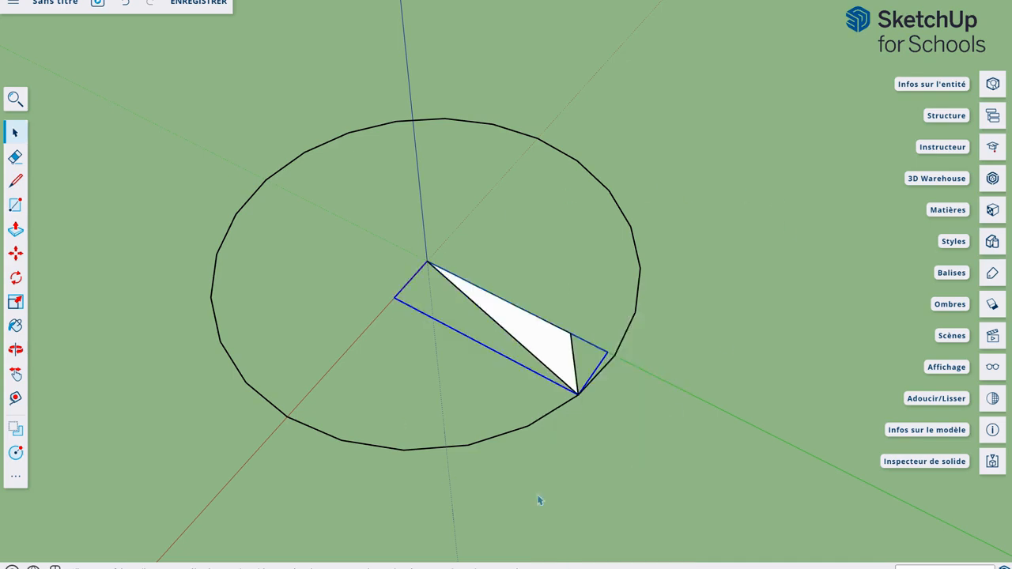
- Examine how the grouped triangle runs from the circle's centre to one of the circle's vertices
middle_click_drag(440, 360, 525, 308)
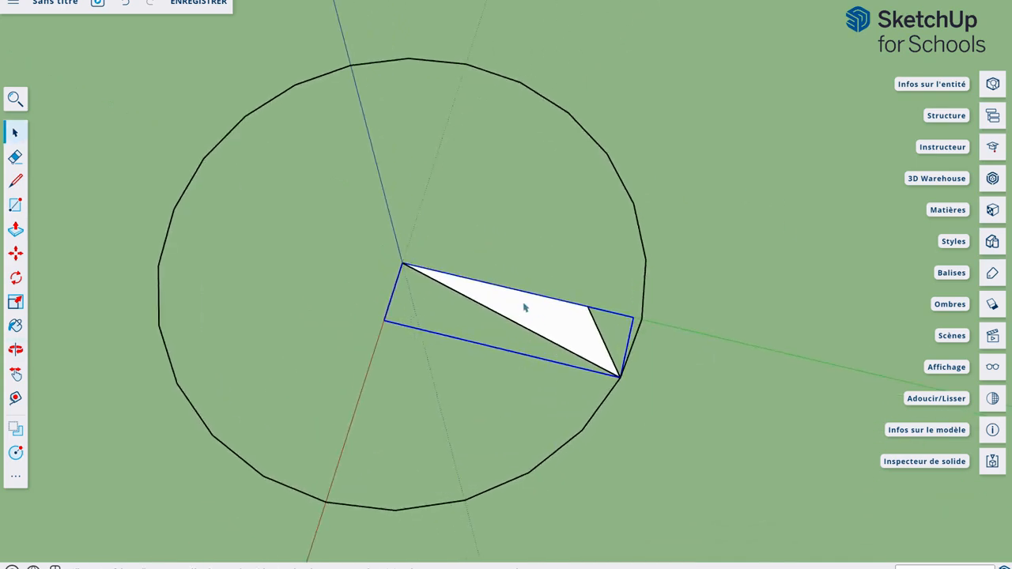
scroll(507, 324, "up", 2)
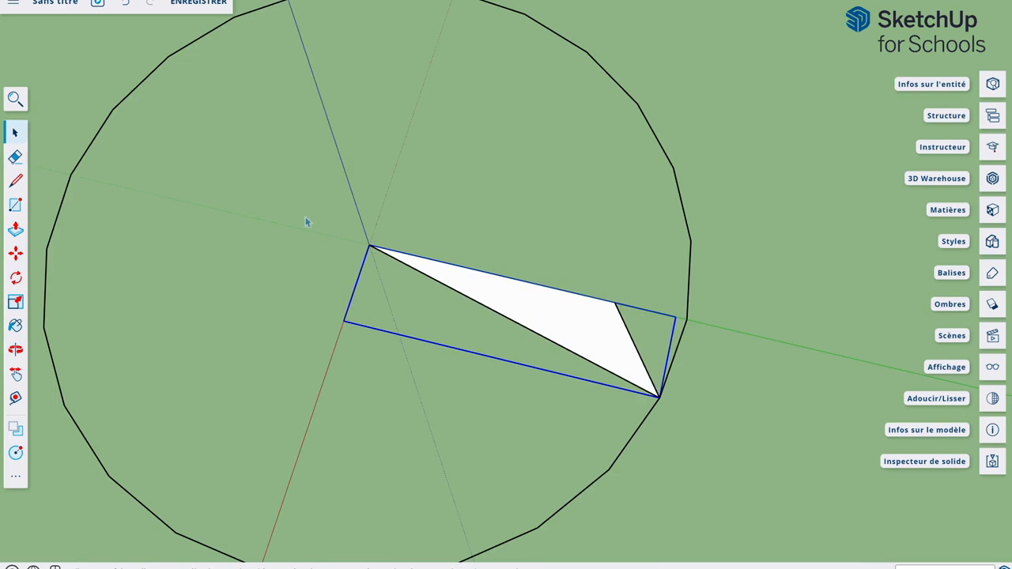
scroll(471, 369, "down", 1)
middle_click_drag(495, 361, 463, 334, "shift")
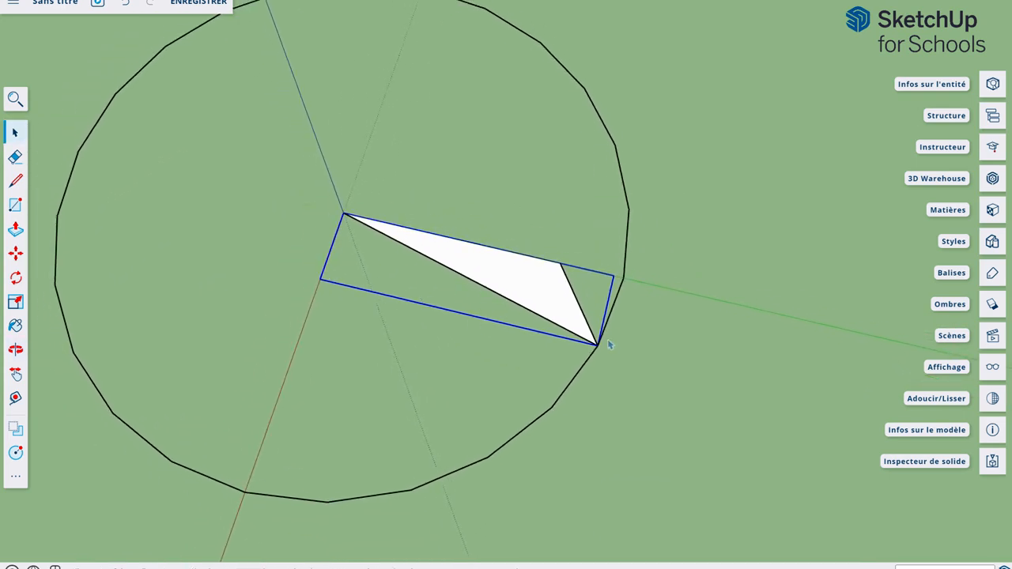
scroll(591, 345, "up", 3)
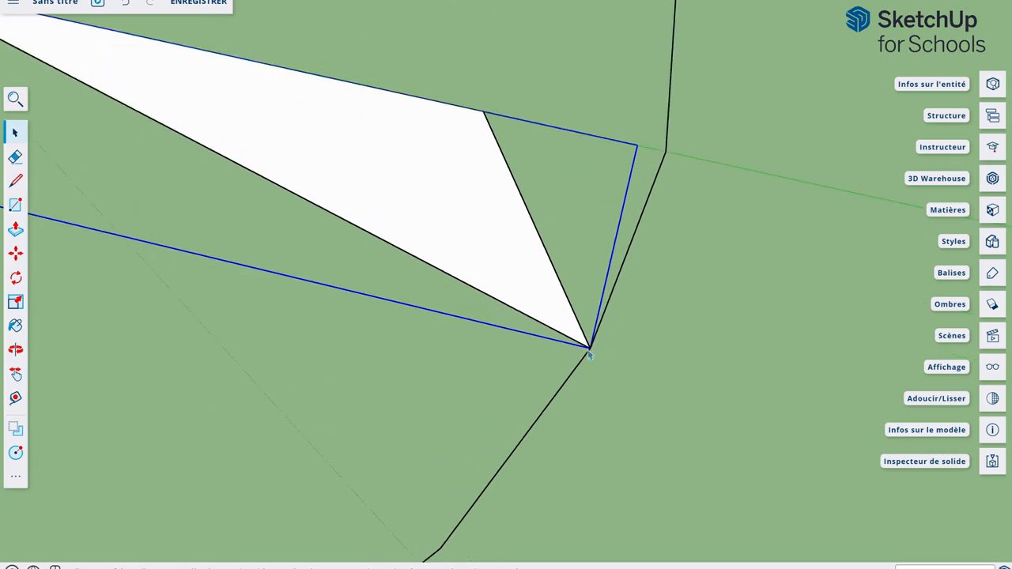
middle_click_drag(610, 394, 505, 394)
middle_click_drag(346, 340, 530, 279, "shift")
scroll(360, 307, "down", 5)
middle_click_drag(358, 302, 510, 391, "shift")
scroll(522, 305, "up", 1)
scroll(360, 325, "up", 1)
middle_click_drag(578, 422, 614, 432, "shift")
scroll(601, 400, "down", 2)
middle_click_drag(476, 377, 485, 402)
middle_click_drag(485, 402, 462, 335, "shift")
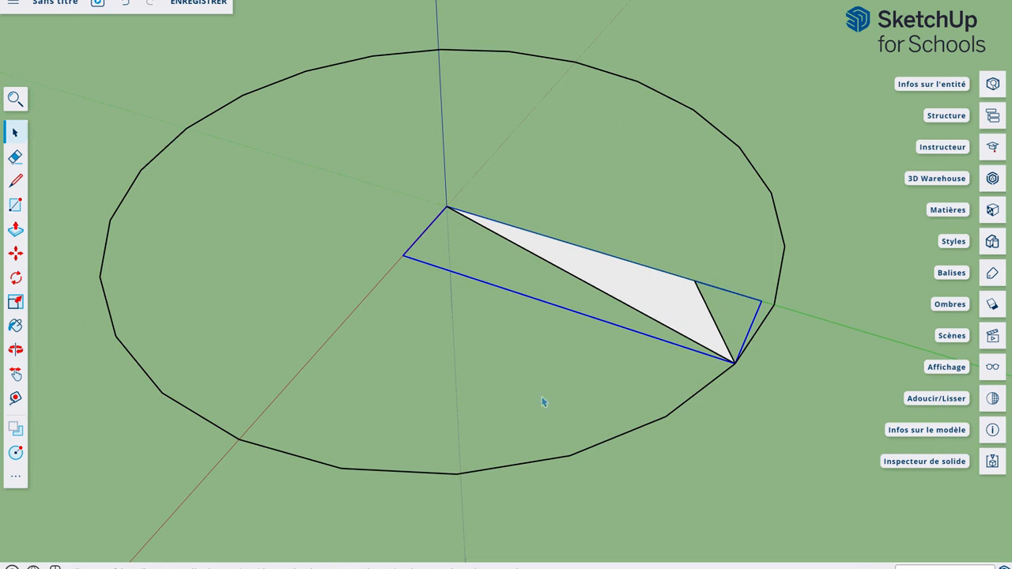
- Make a rotated copy of the triangle group about the circle's centre, from its outer tip to the second vertex along the circle
key("q")
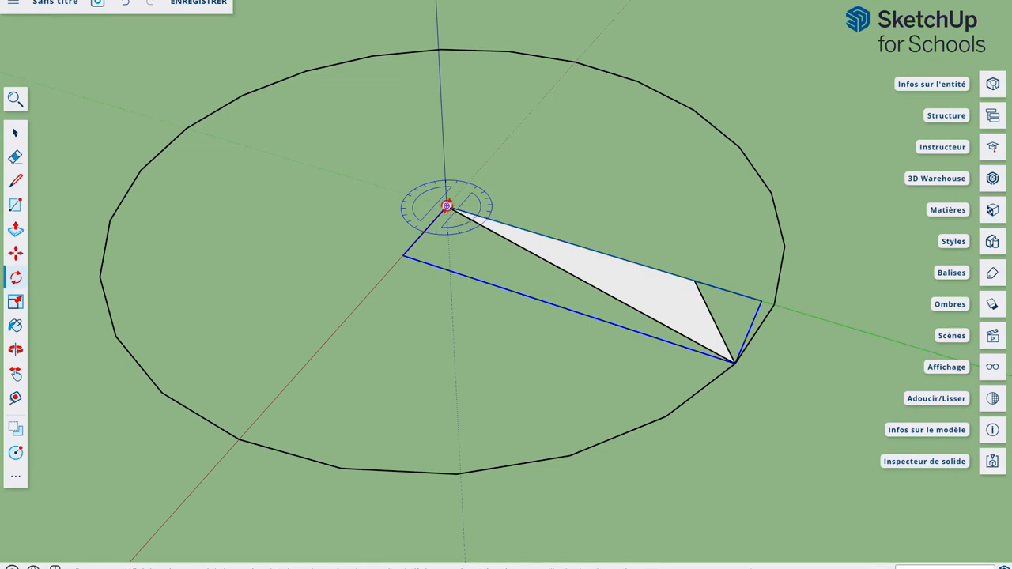
left_click(446, 207)
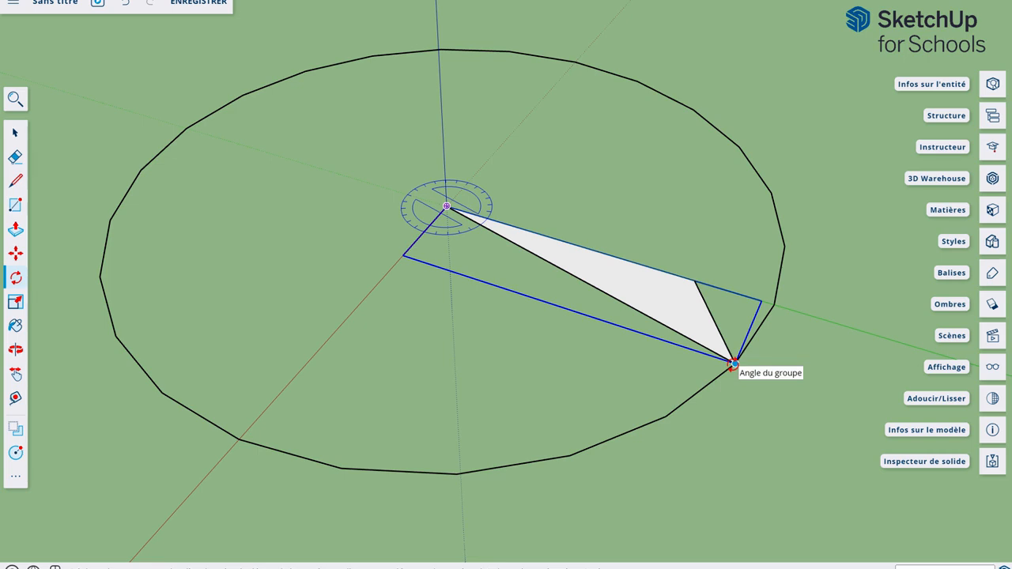
left_click(734, 364)
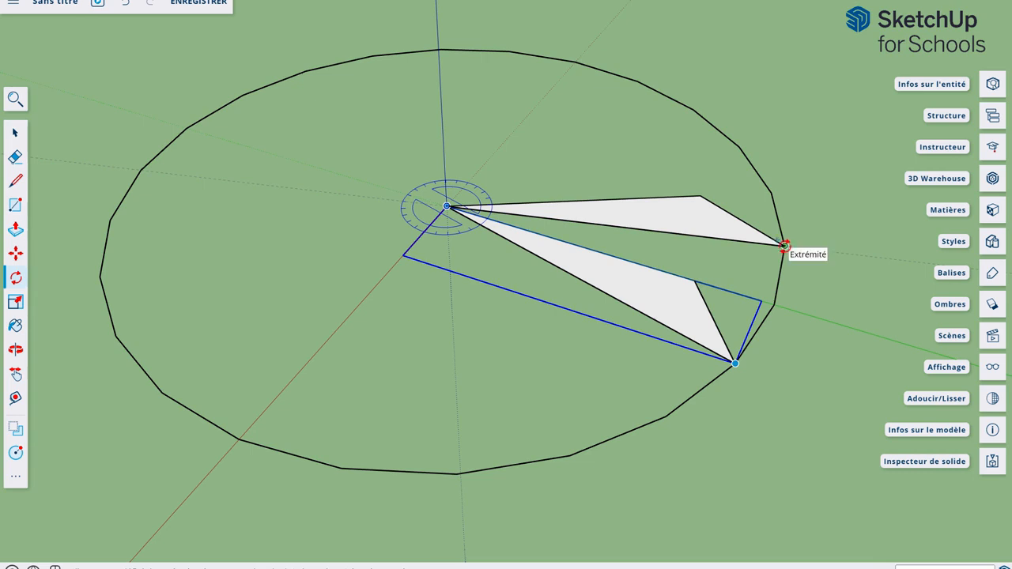
left_click(785, 246)
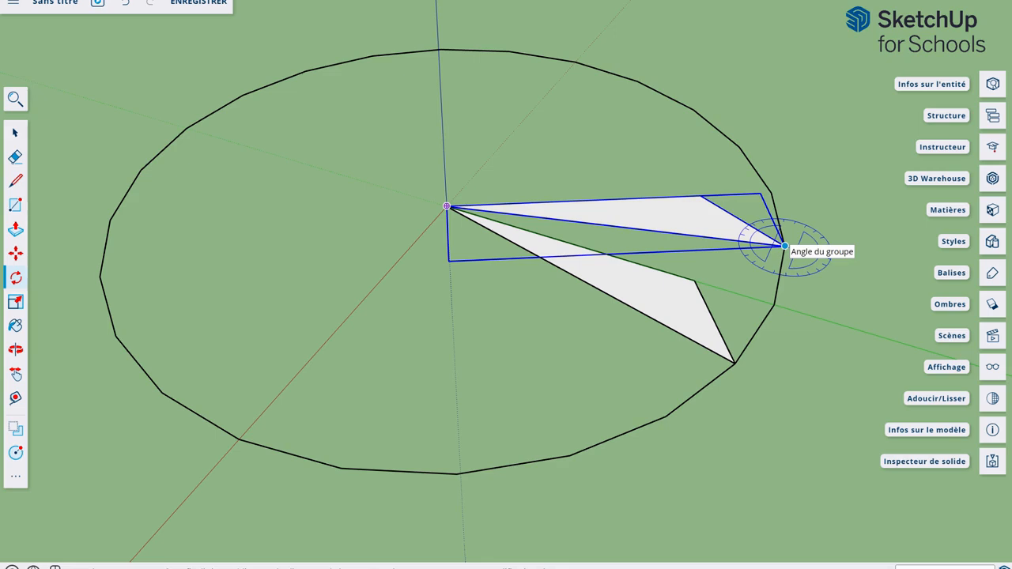
- Multiply the rotated copy by x11 to fill the whole circle with evenly spaced triangles
type("x11")
key("Return")
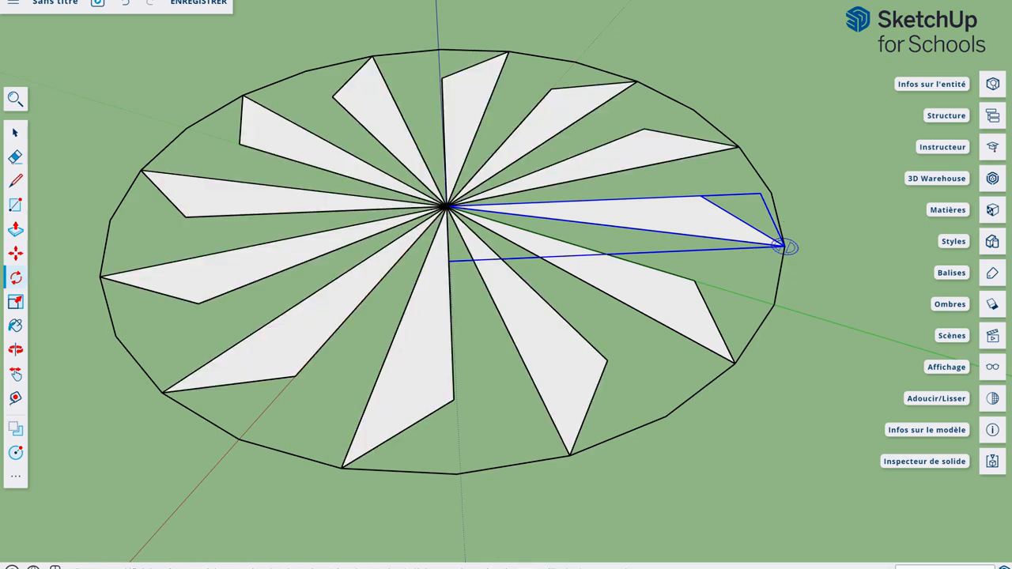
key("space")
- Delete the guide circle surrounding the radial triangles, keeping all the triangle groups
middle_click_drag(792, 384, 657, 387)
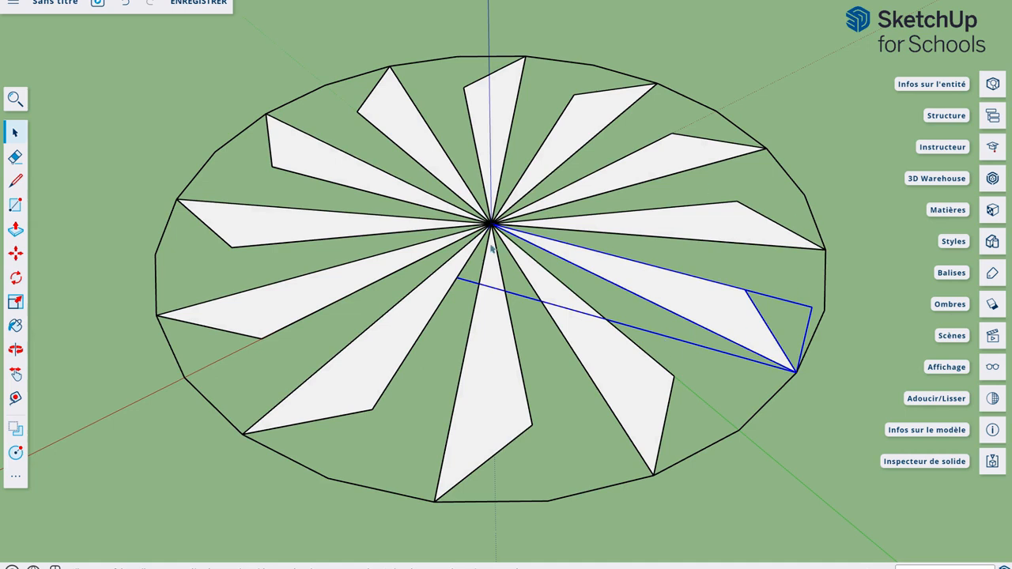
key("Delete")
left_click(603, 488)
key("Delete")
mouse_move(662, 493)
middle_mouse_down()
mouse_move(716, 464)
mouse_move(653, 474)
middle_mouse_up()
scroll(646, 308, "down", 7)
mouse_move(648, 301)
middle_mouse_down()
mouse_move(613, 372)
mouse_move(657, 400)
middle_mouse_up()
mouse_move(657, 400)
middle_mouse_down("shift")
mouse_move(514, 394)
mouse_move(481, 406)
middle_mouse_up("shift")
scroll(434, 280, "up", 2)
key("space")
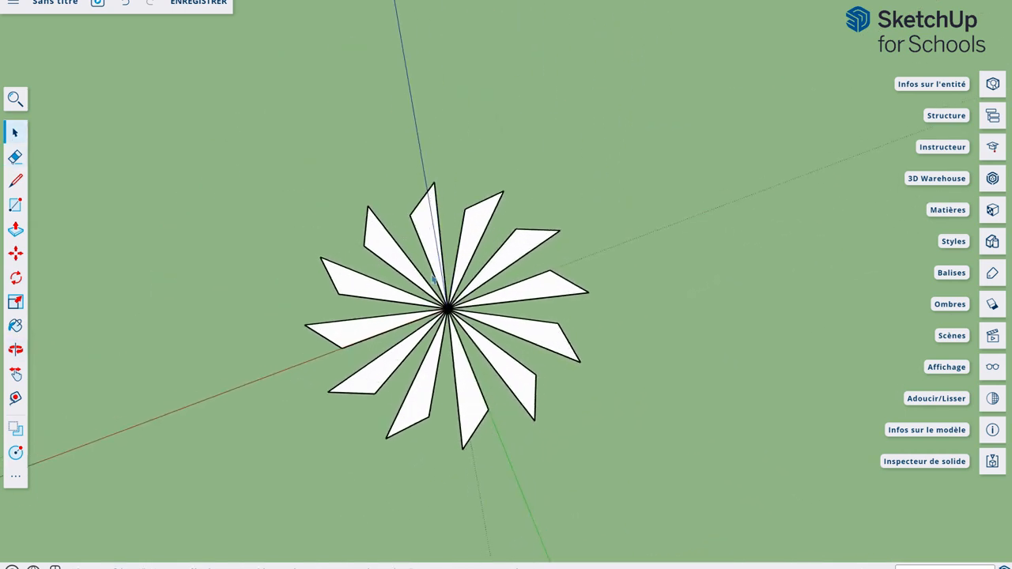
- Select all the radial triangles to inspect their separate group outlines, and clear the selection
middle_click_drag(421, 355, 416, 271)
left_click_drag(233, 69, 763, 459)
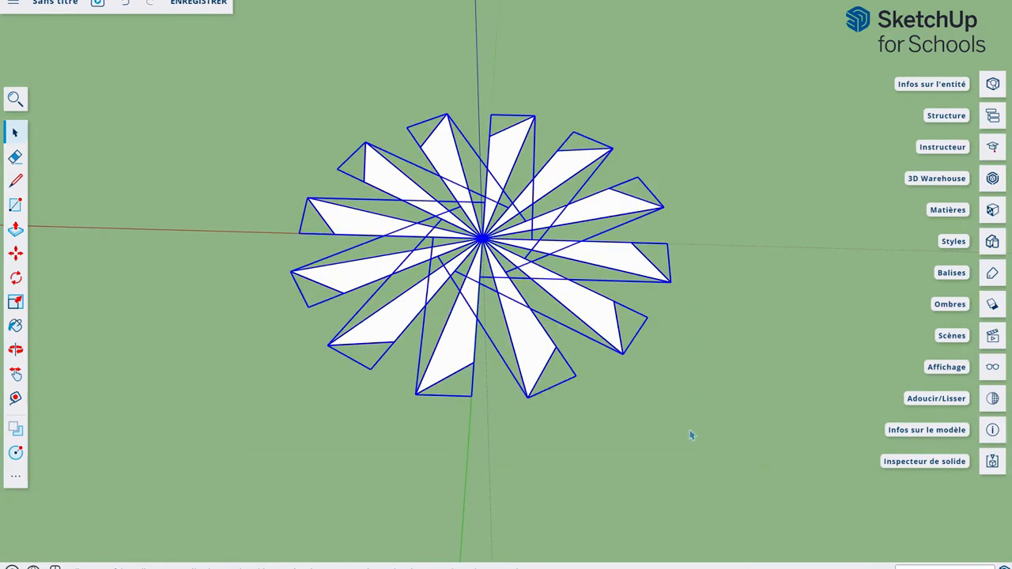
left_click(677, 411)
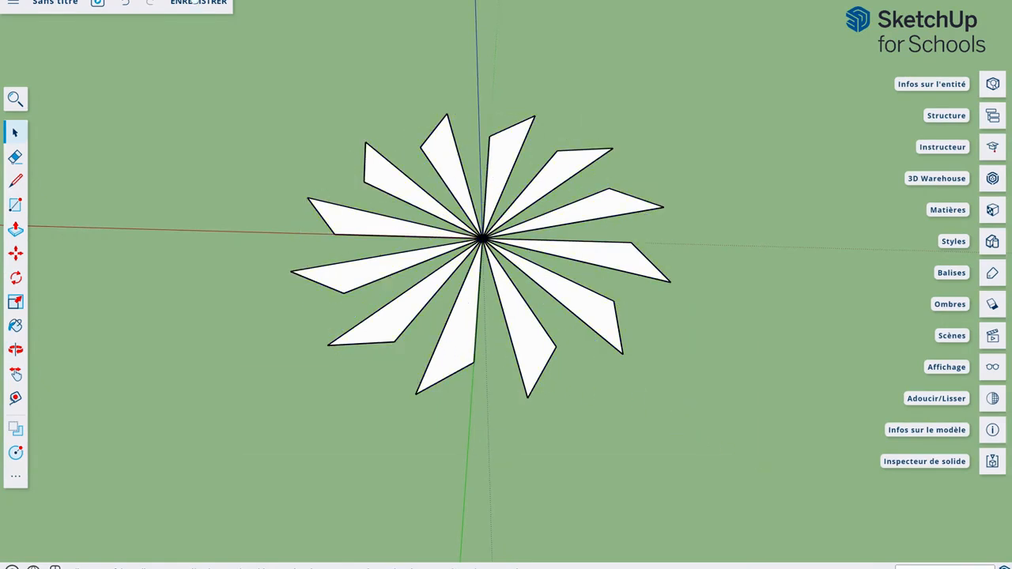